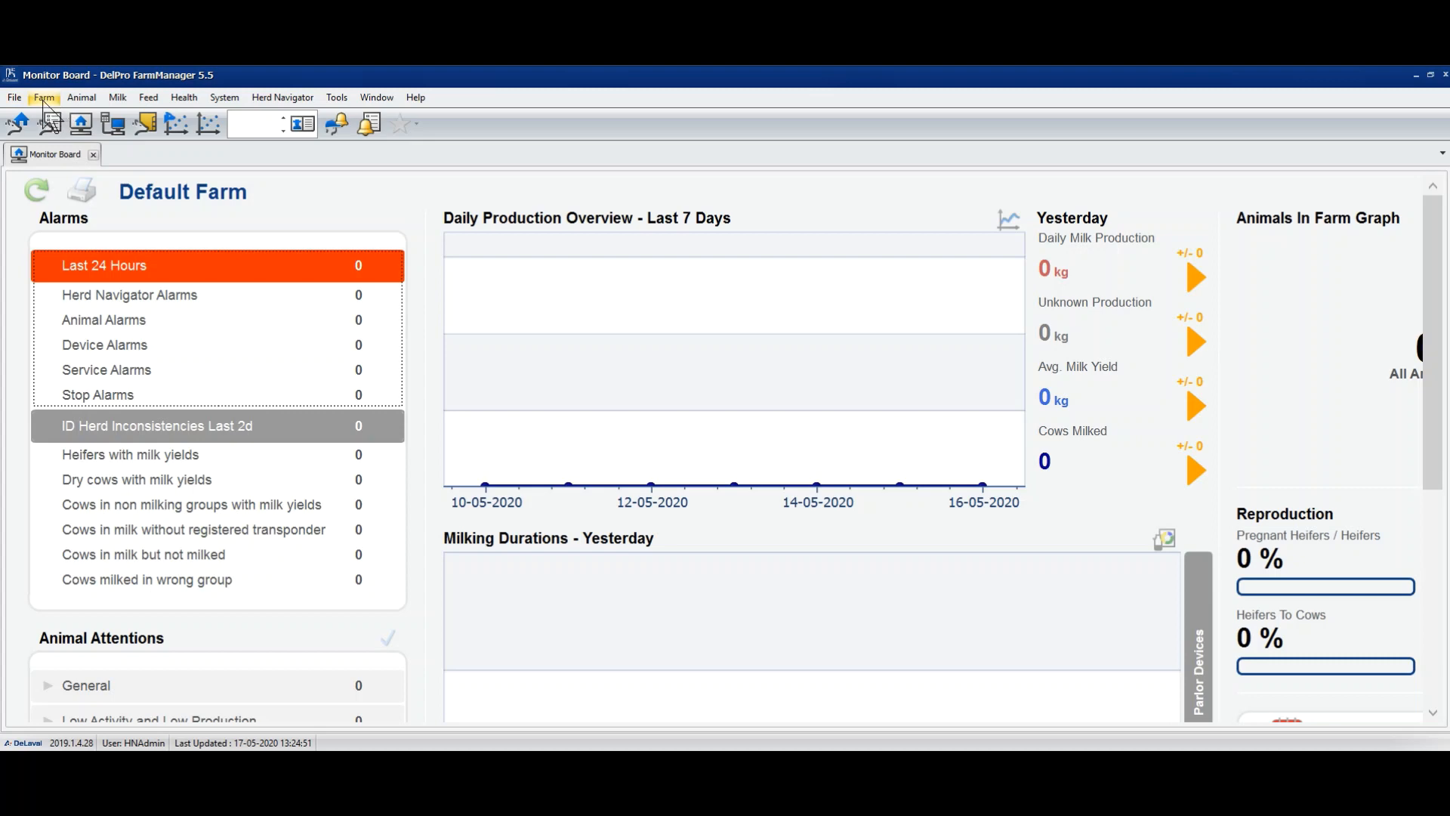
# - Open the Users list from the Farm menu, showing HNAdmin, UnknownBreeder and User 1
pyautogui.click(43, 99)
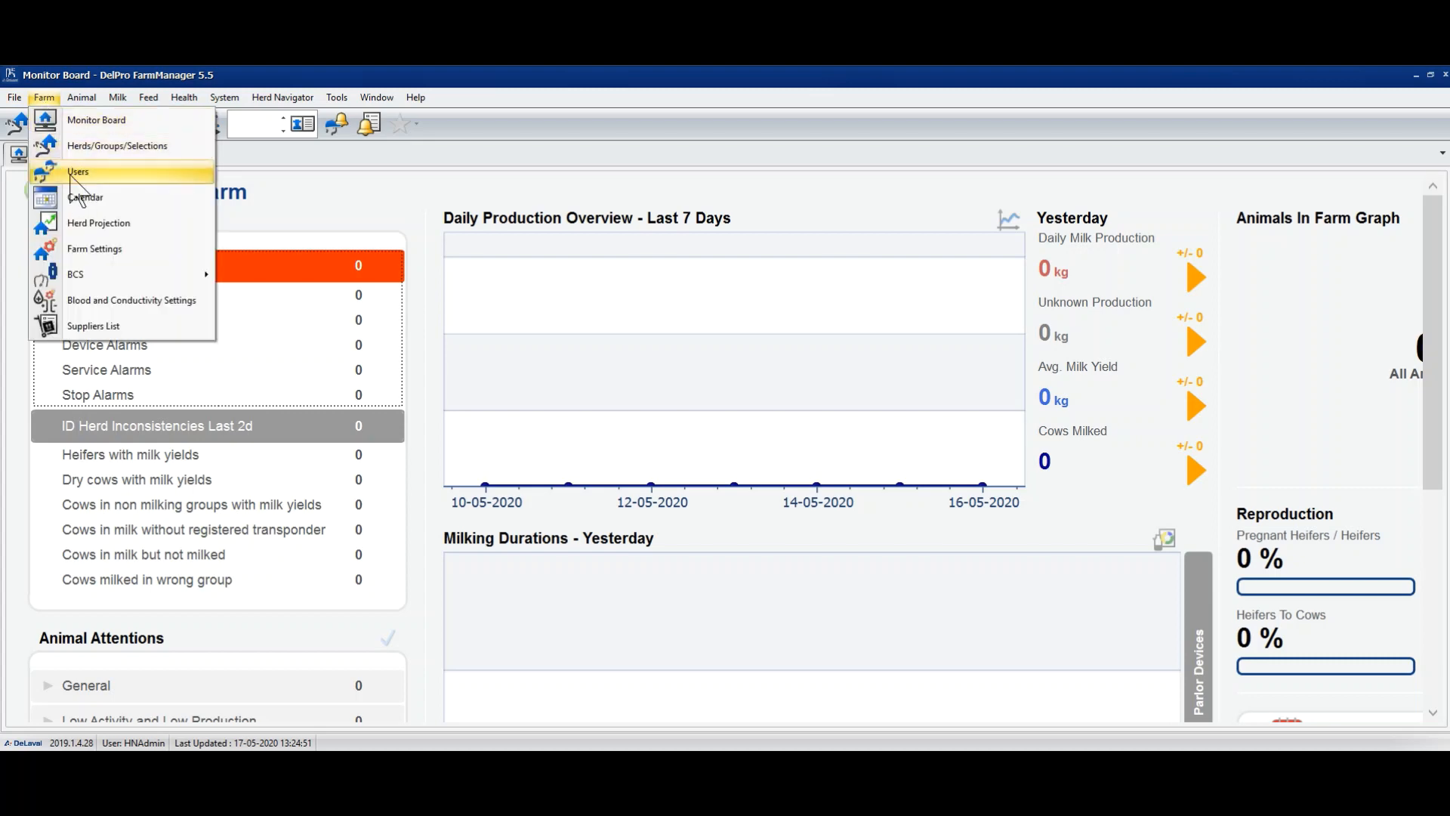
pyautogui.click(80, 173)
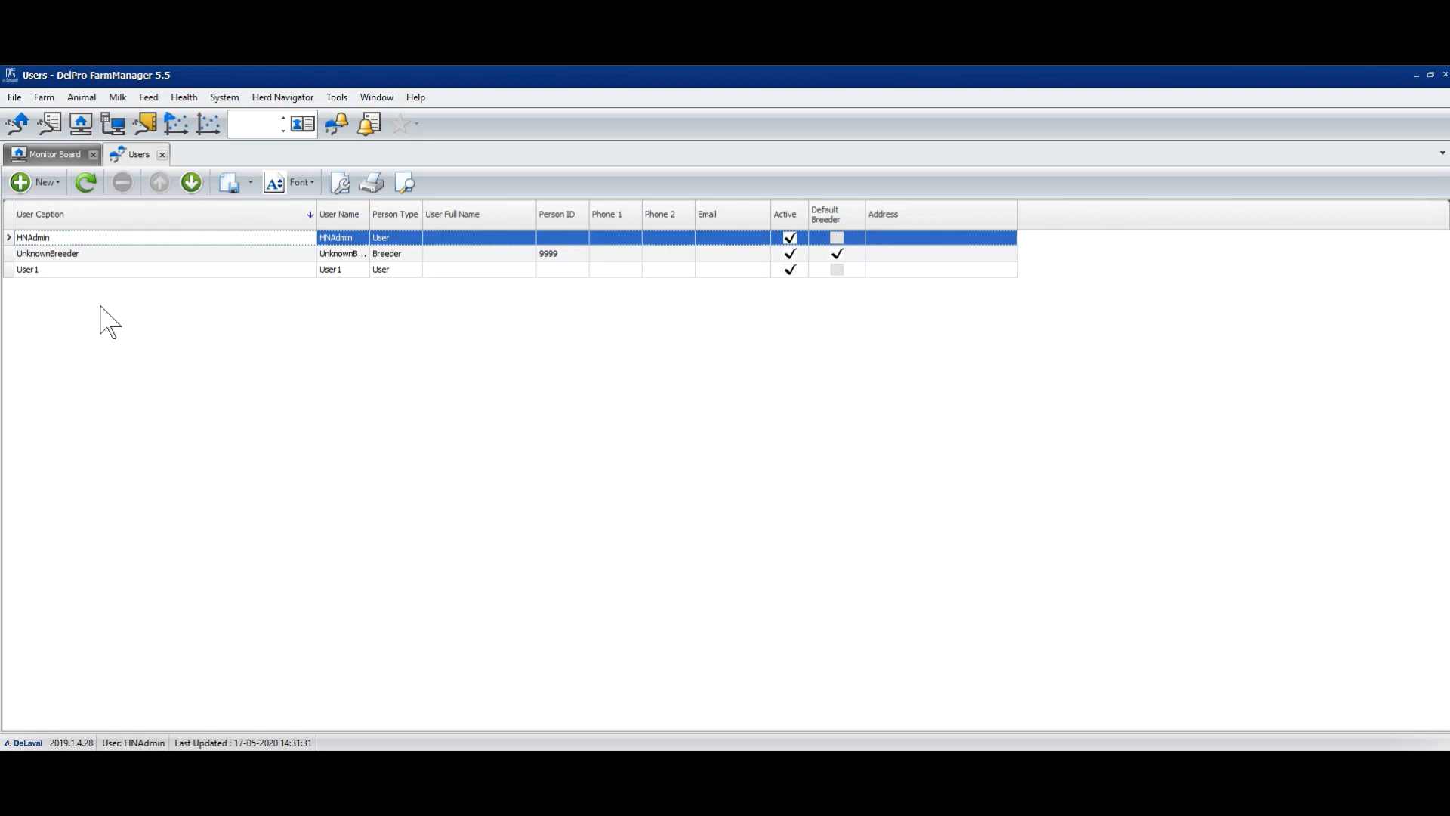
pyautogui.click(37, 270)
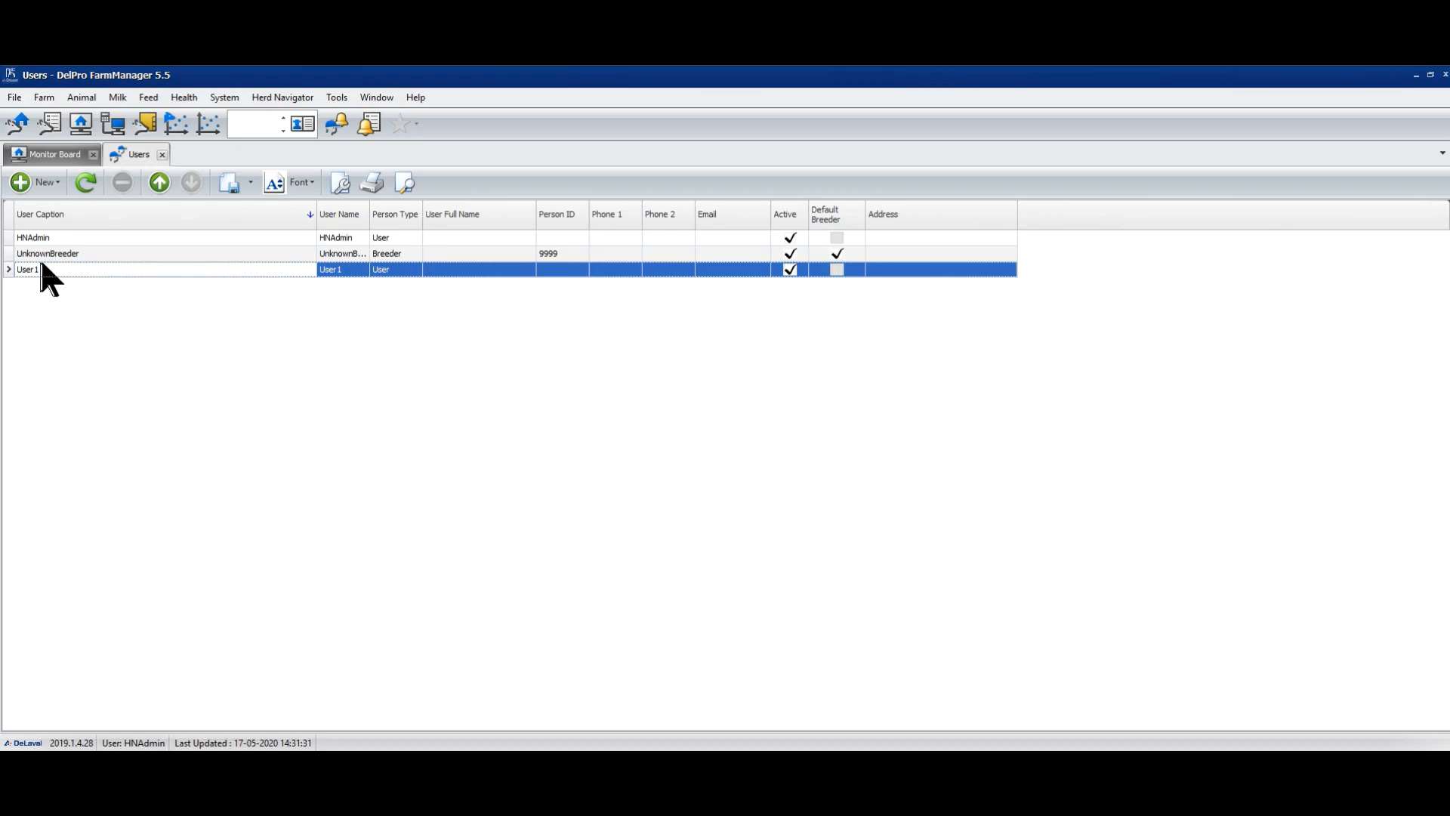
pyautogui.click(69, 255)
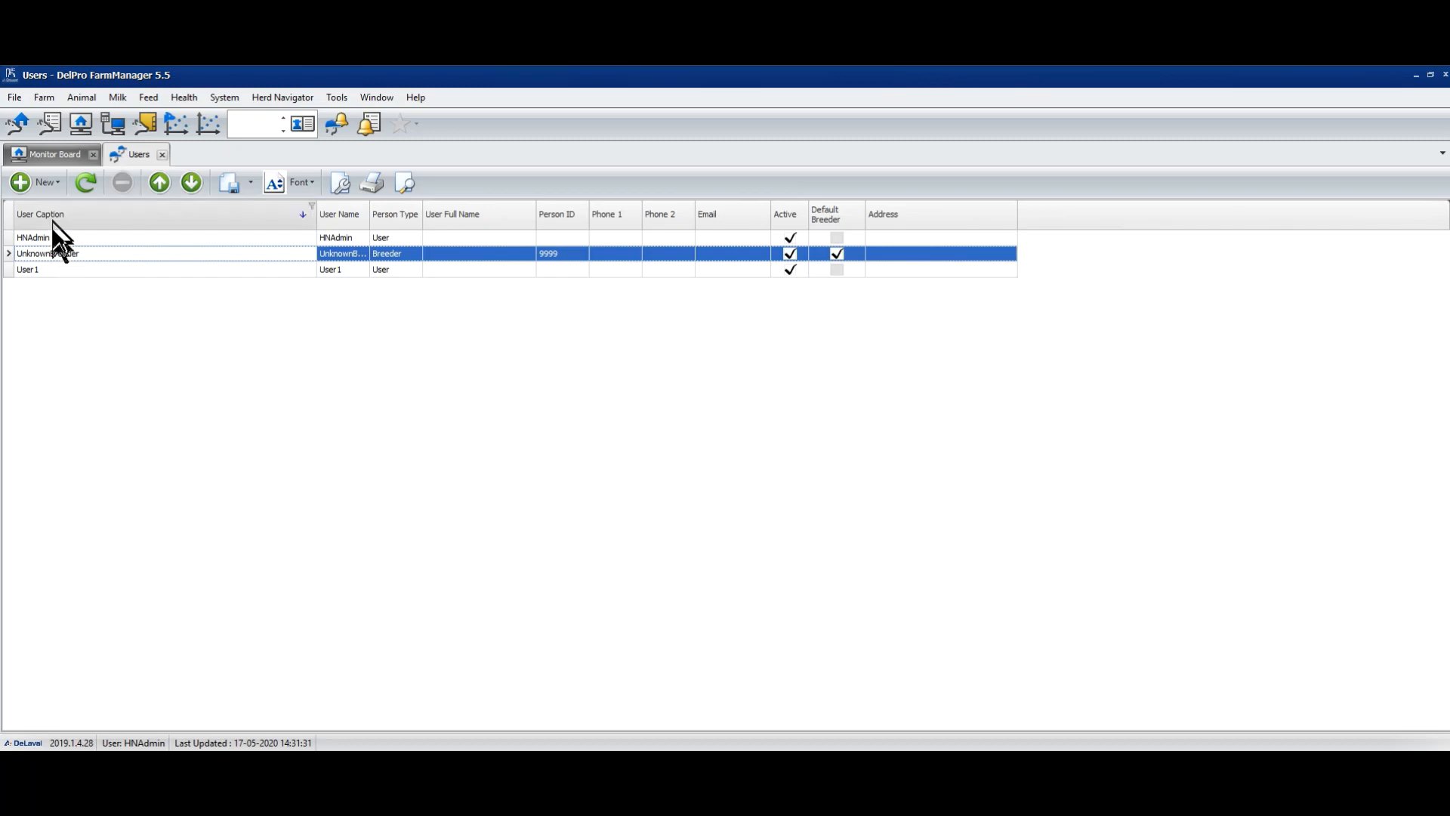
pyautogui.click(46, 99)
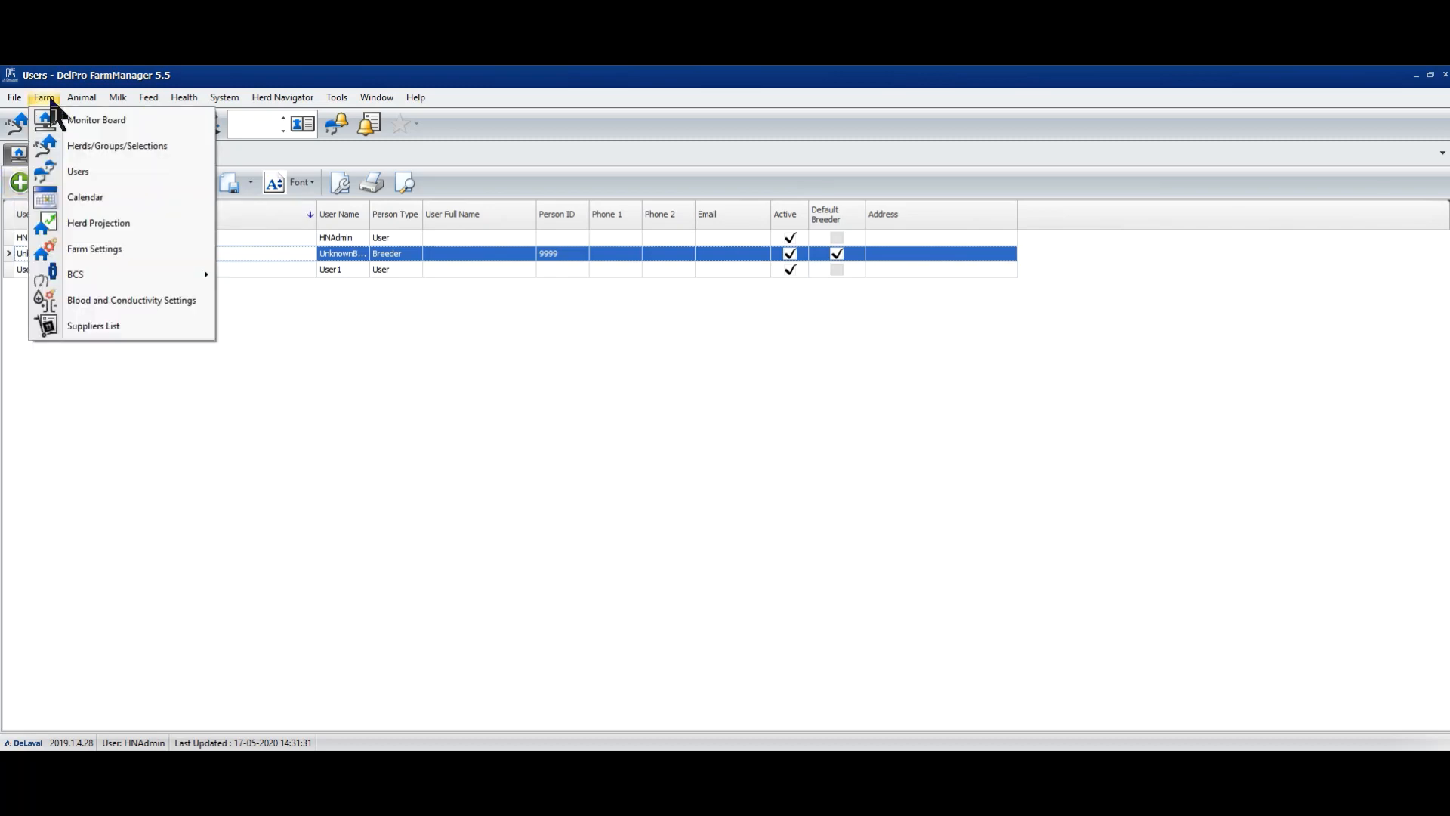
pyautogui.click(62, 173)
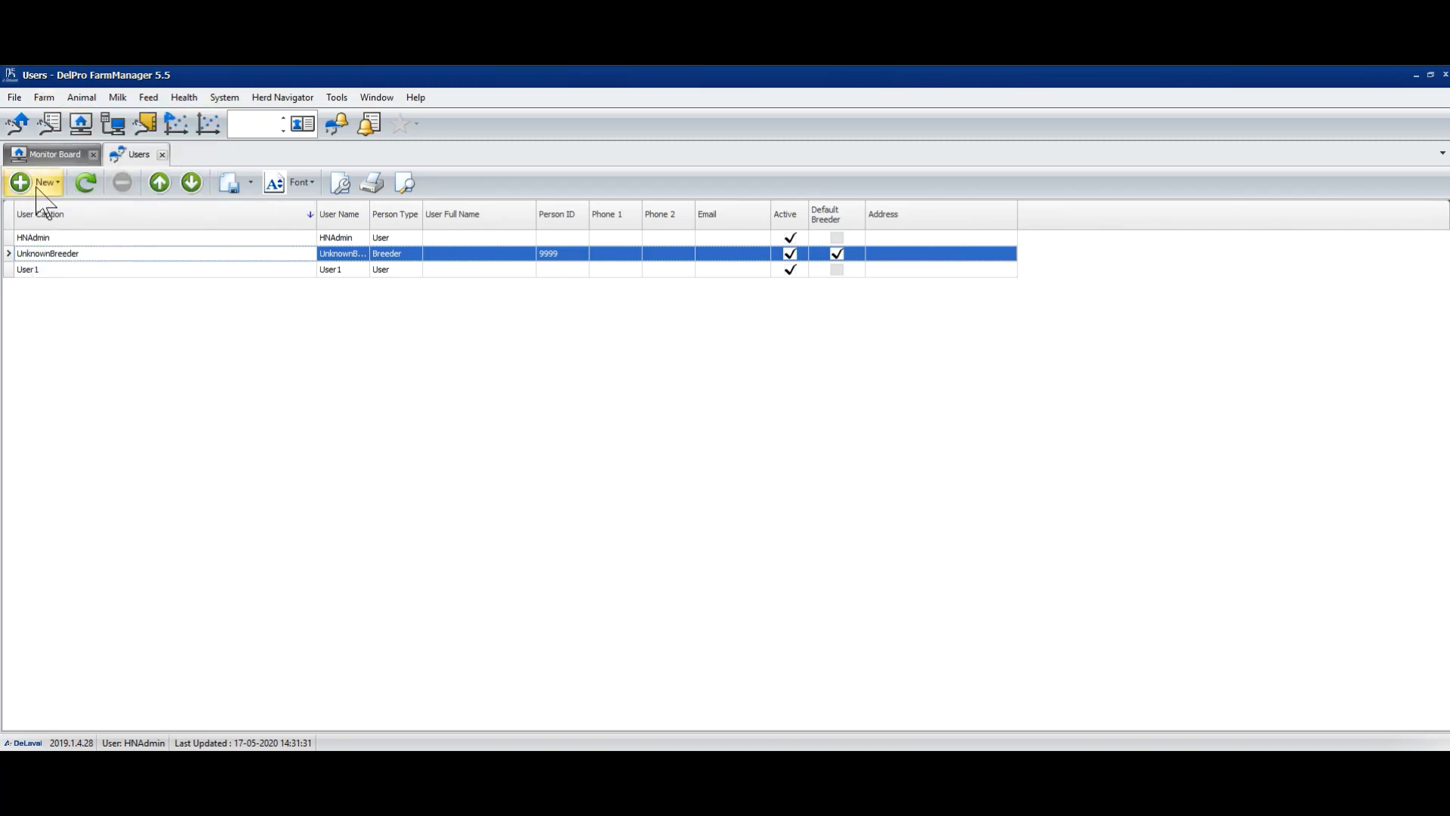
pyautogui.click(38, 183)
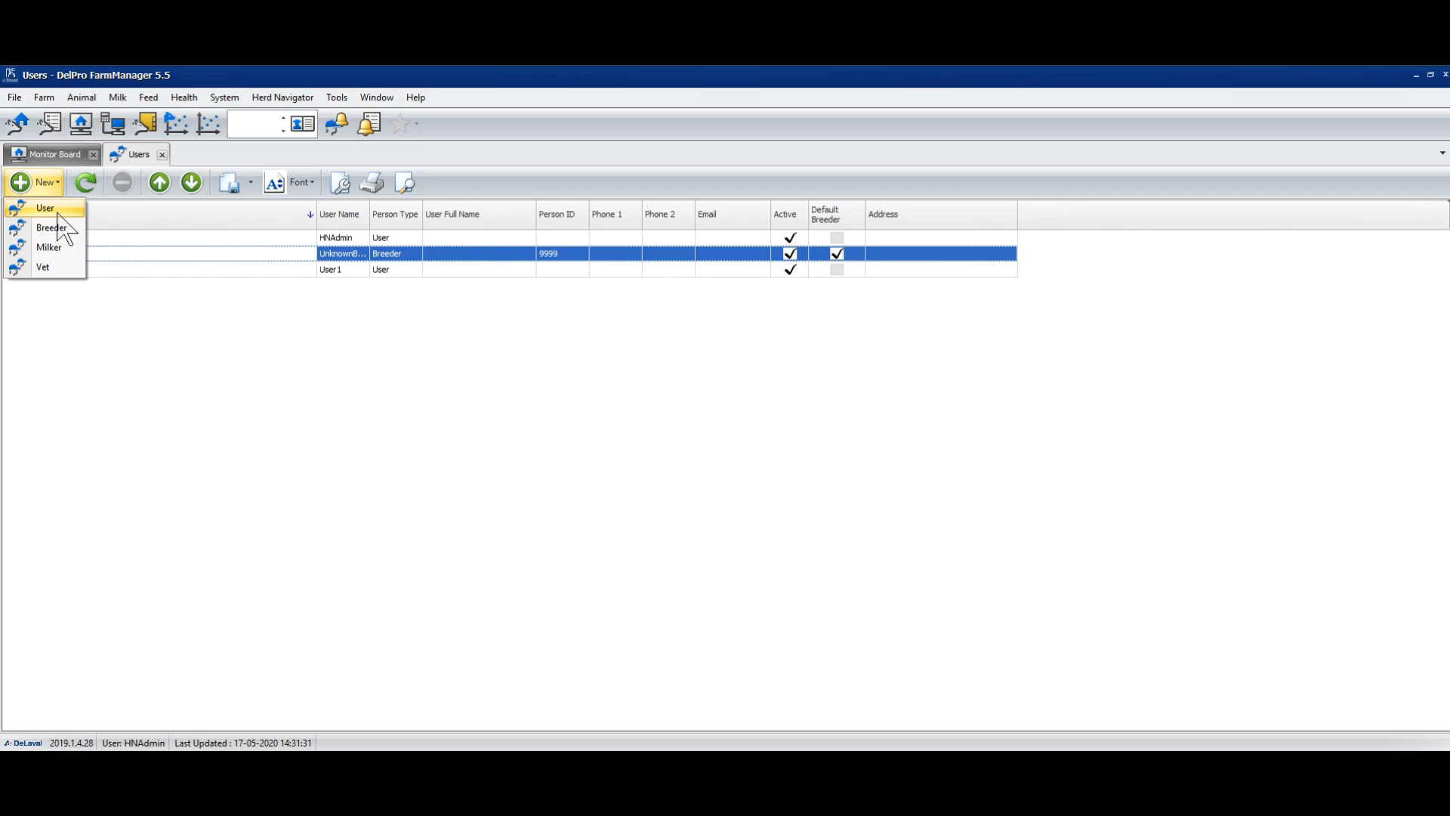
pyautogui.click(66, 221)
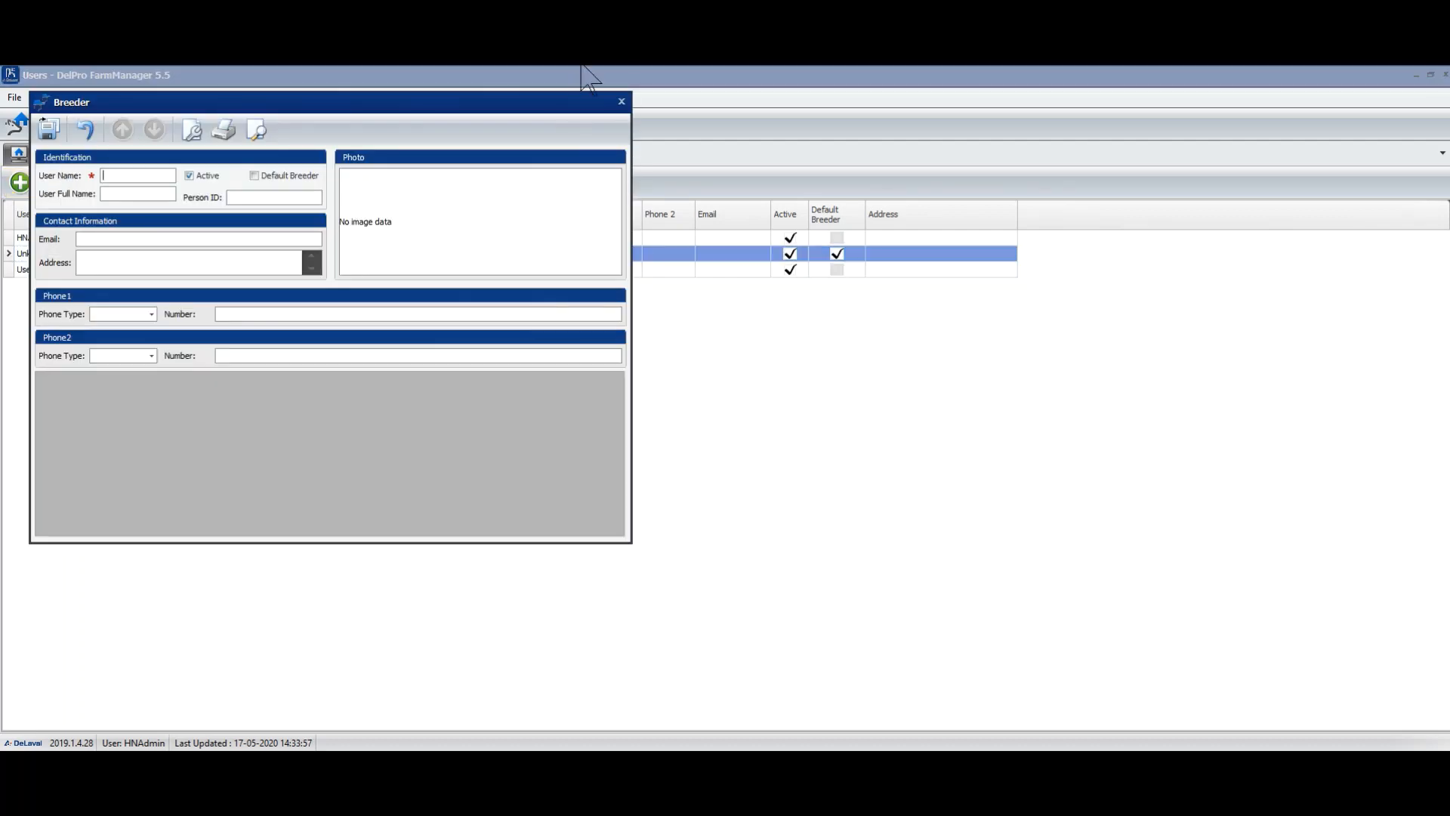
pyautogui.click(619, 103)
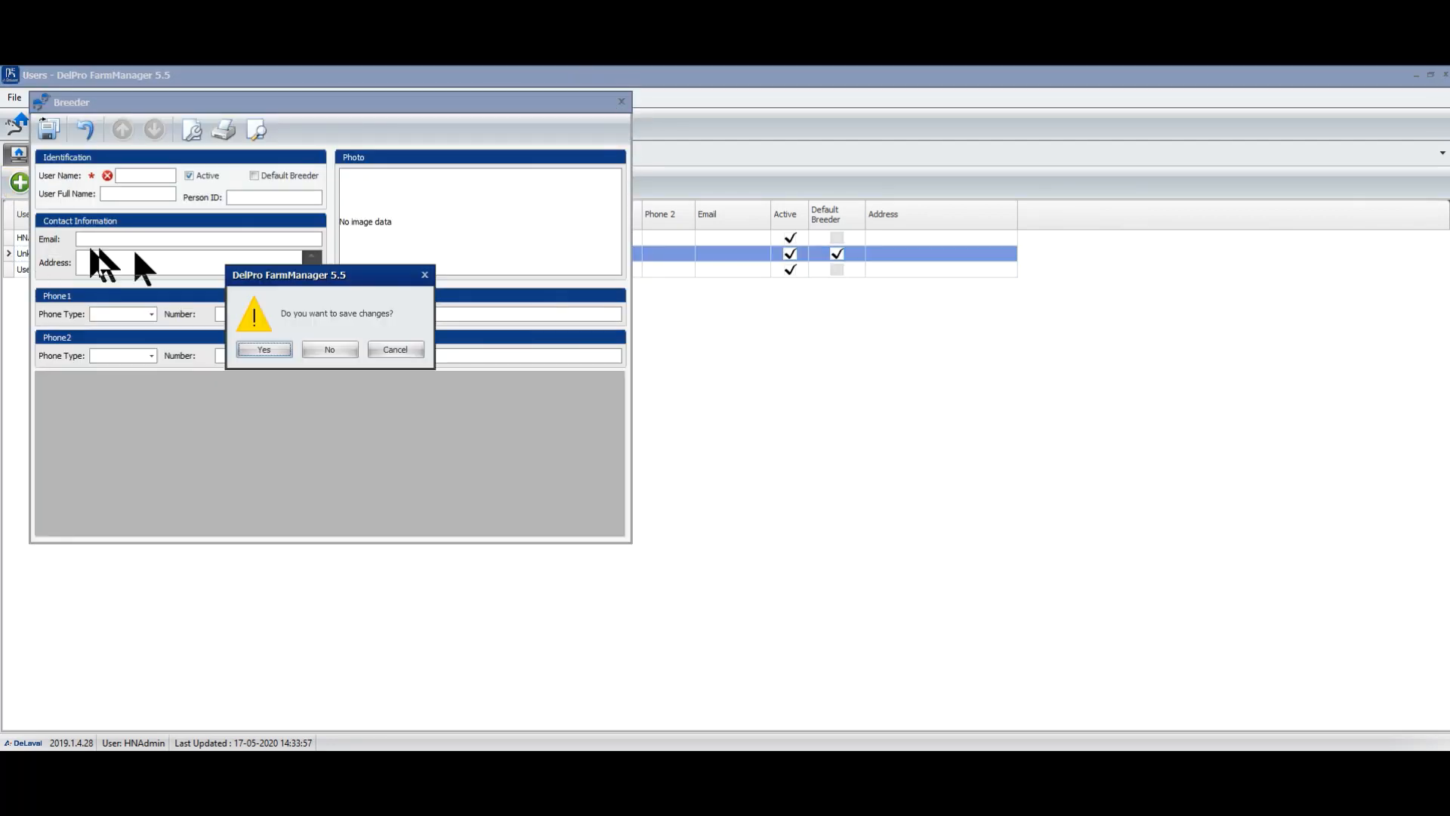
pyautogui.click(330, 350)
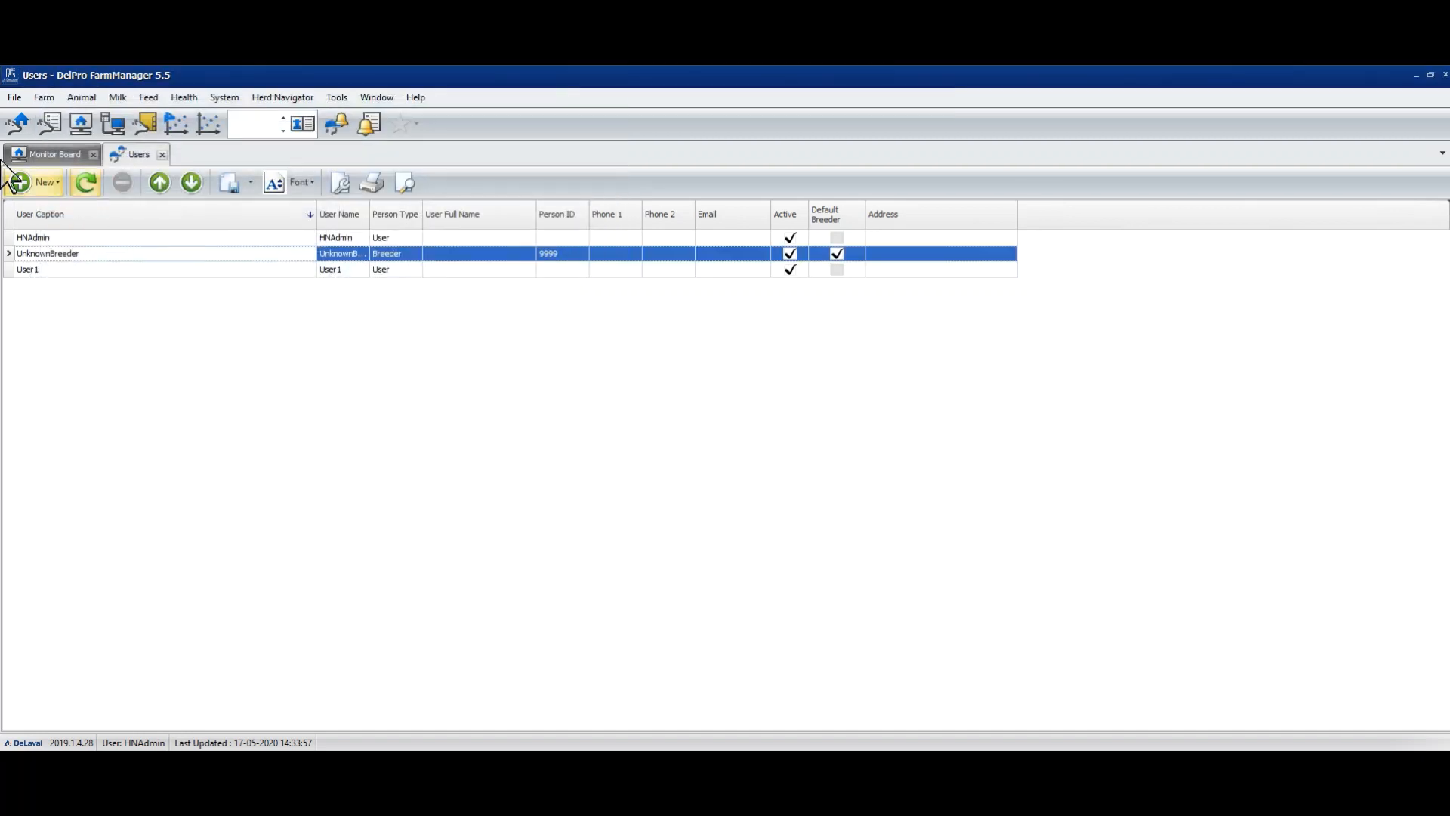
# - Create user Person-1 with the person's full name and Person ID P1, then save it
pyautogui.click(33, 183)
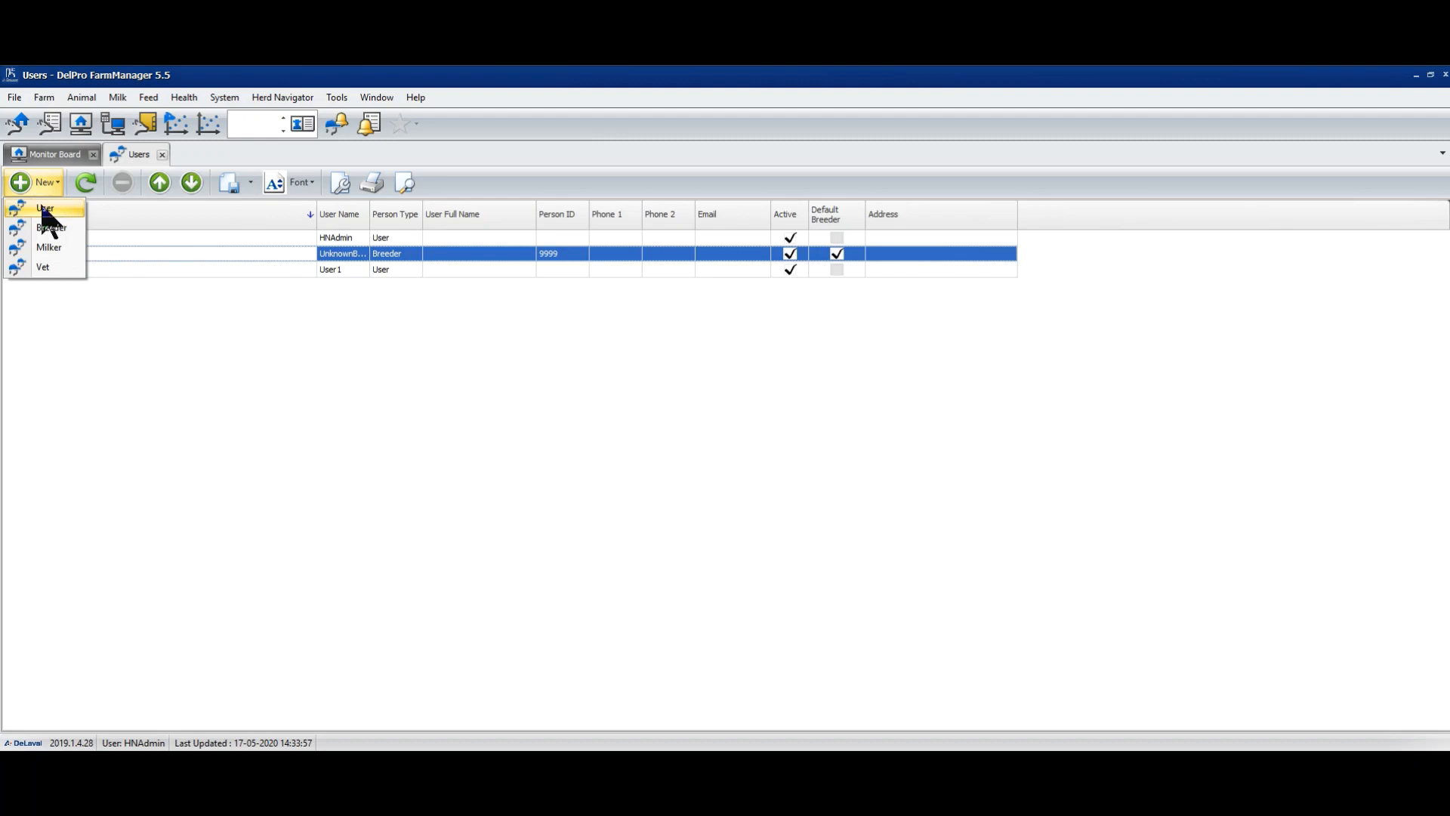
pyautogui.click(43, 208)
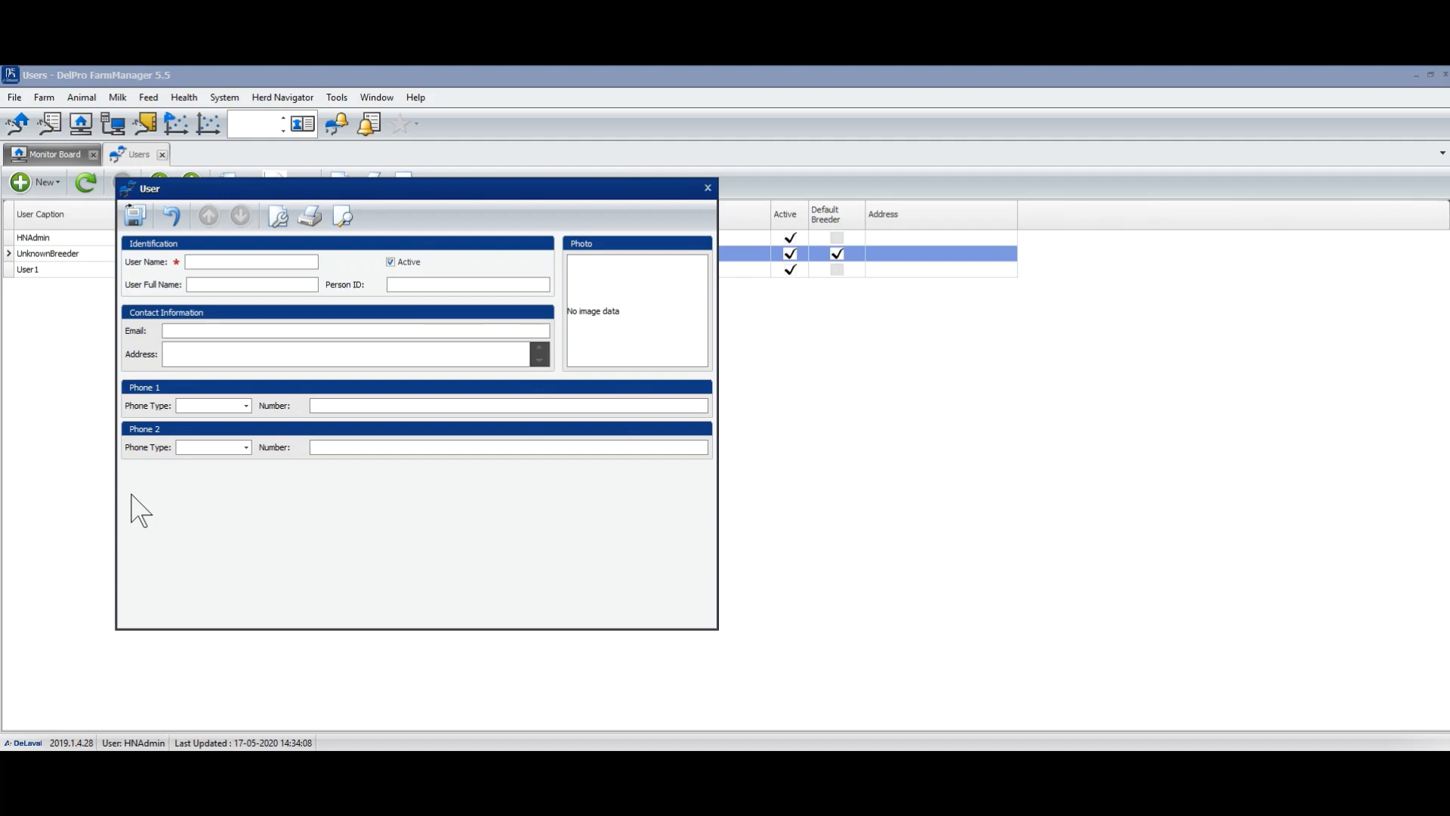
pyautogui.write('Person')
pyautogui.write('-1')
pyautogui.click(425, 284)
pyautogui.write('P1')
pyautogui.click(238, 354)
pyautogui.click(134, 216)
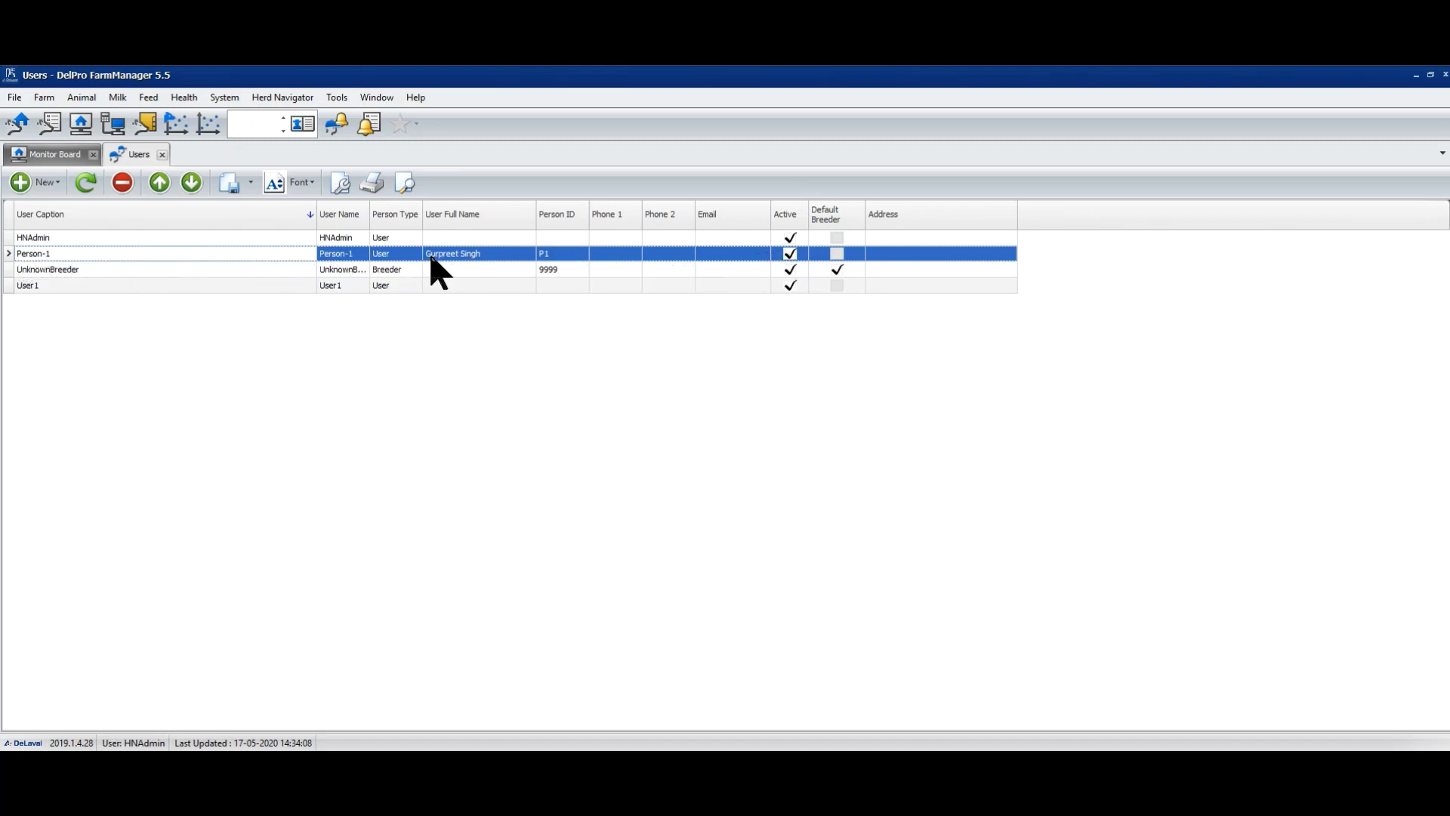
# - Add a breeder named Breeder-1, mark it as the default breeder, and save it
pyautogui.click(43, 184)
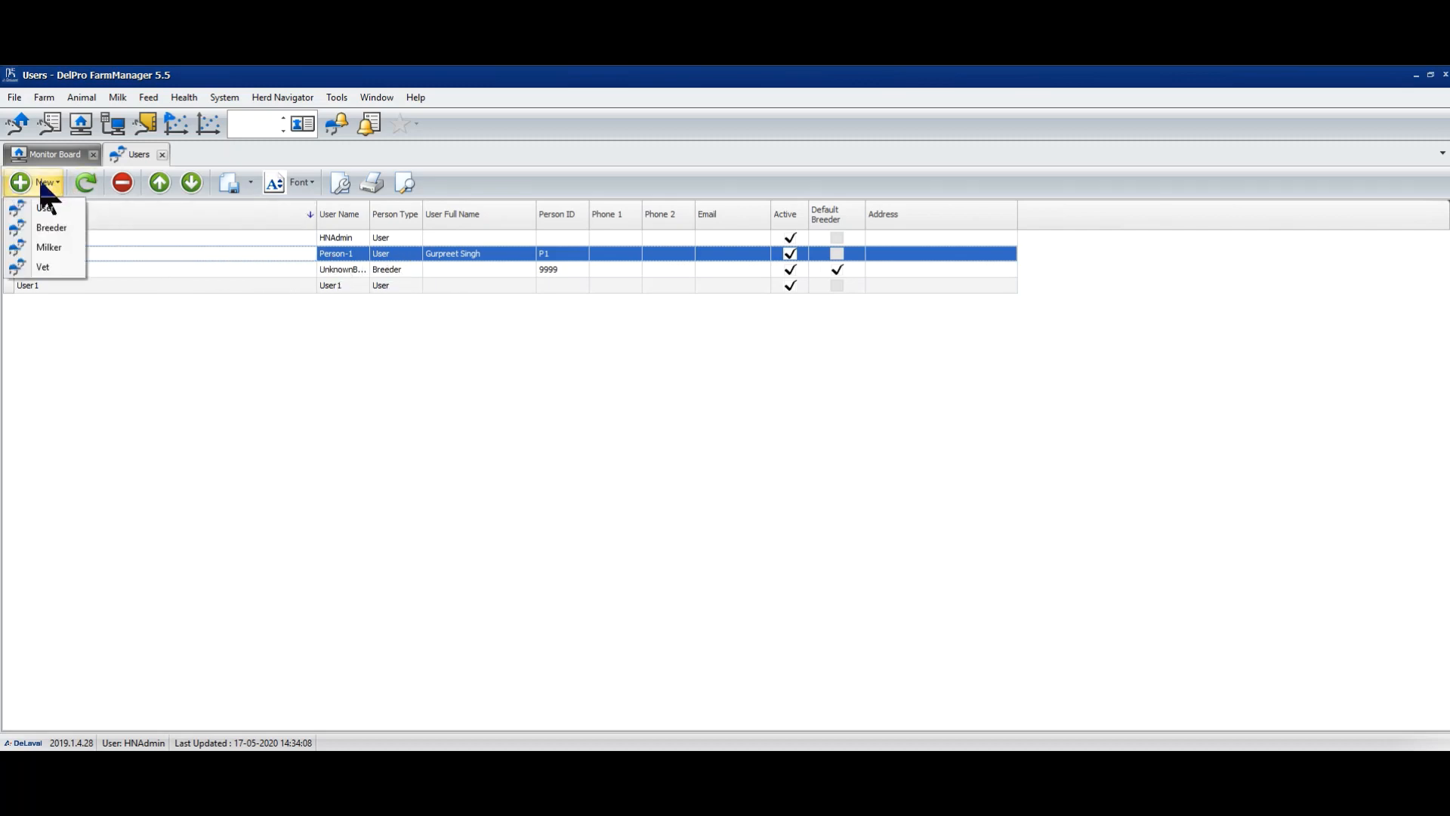
pyautogui.click(49, 229)
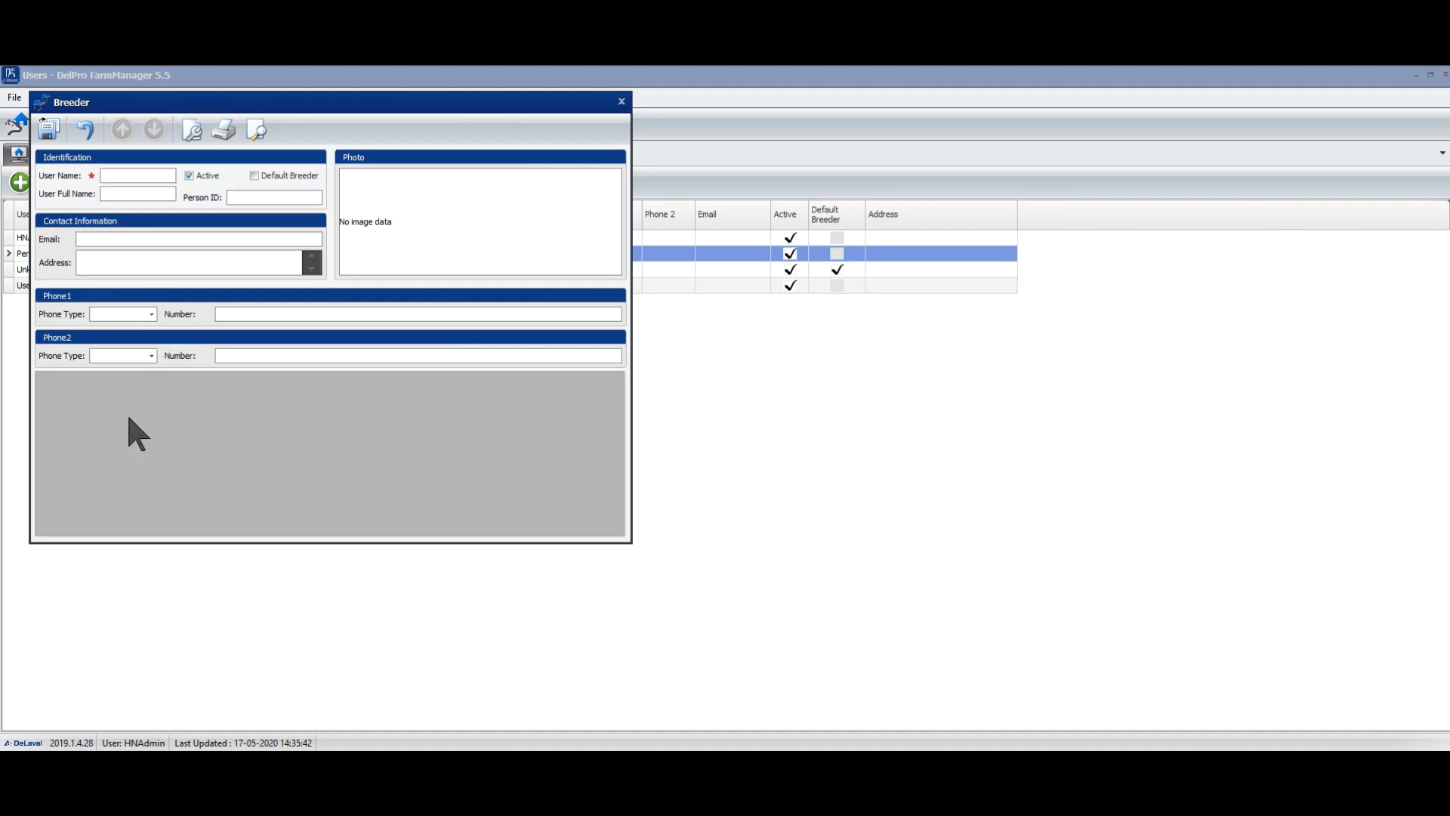
pyautogui.write('Breeder-1')
pyautogui.click(254, 176)
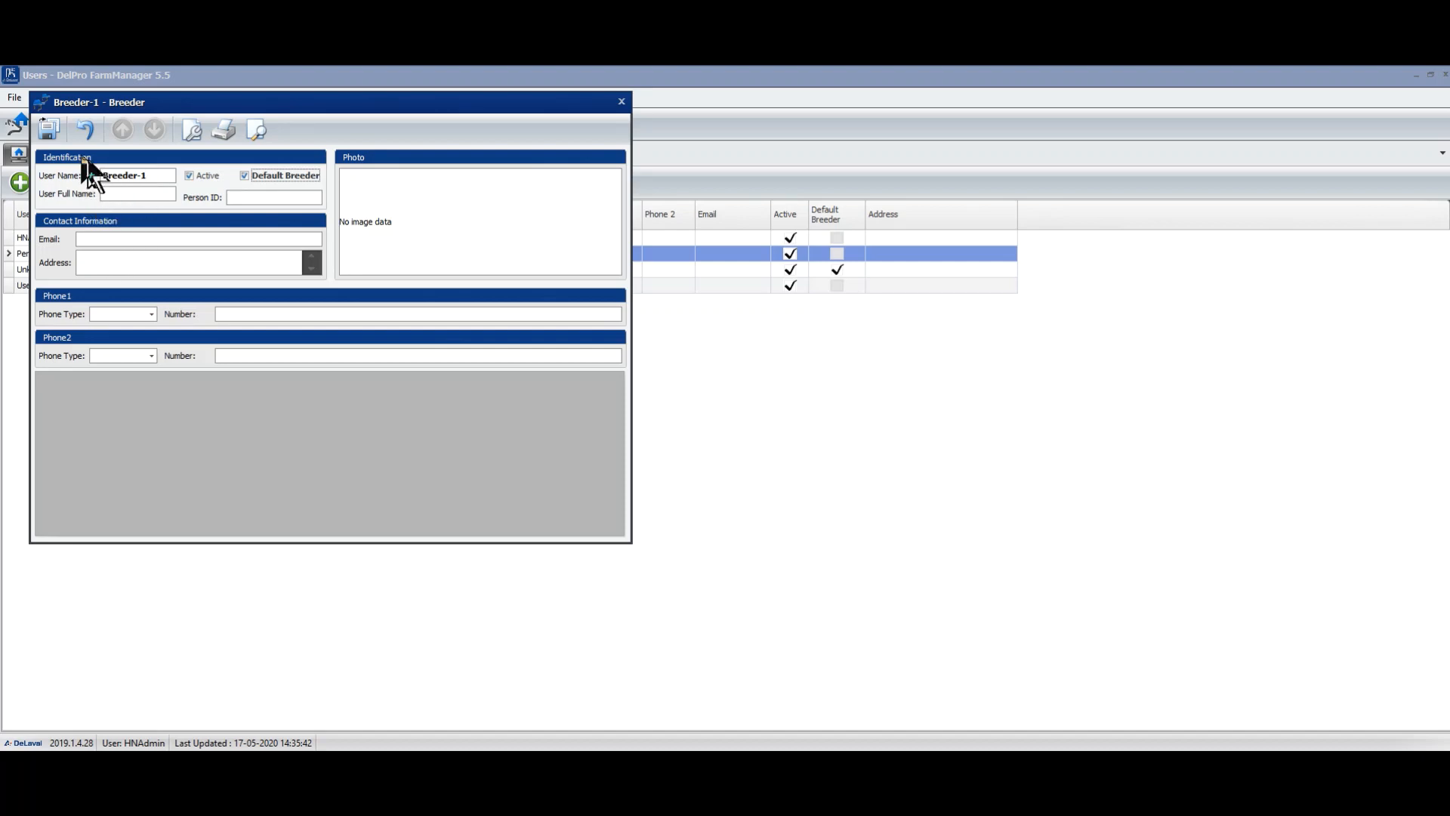
pyautogui.click(50, 133)
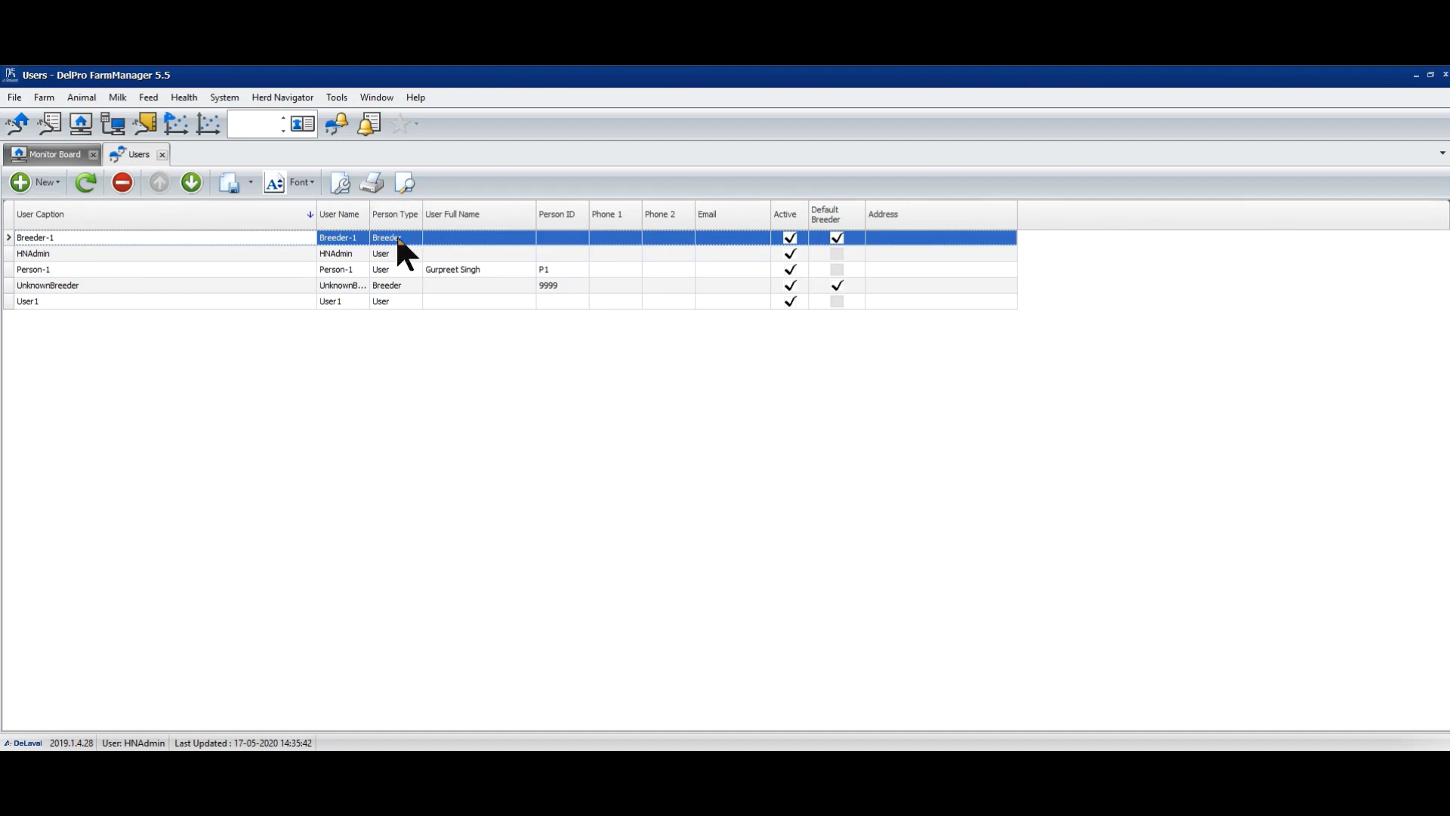
# - Start a new milker with user name Milker-1 and attempt to save it
pyautogui.click(43, 182)
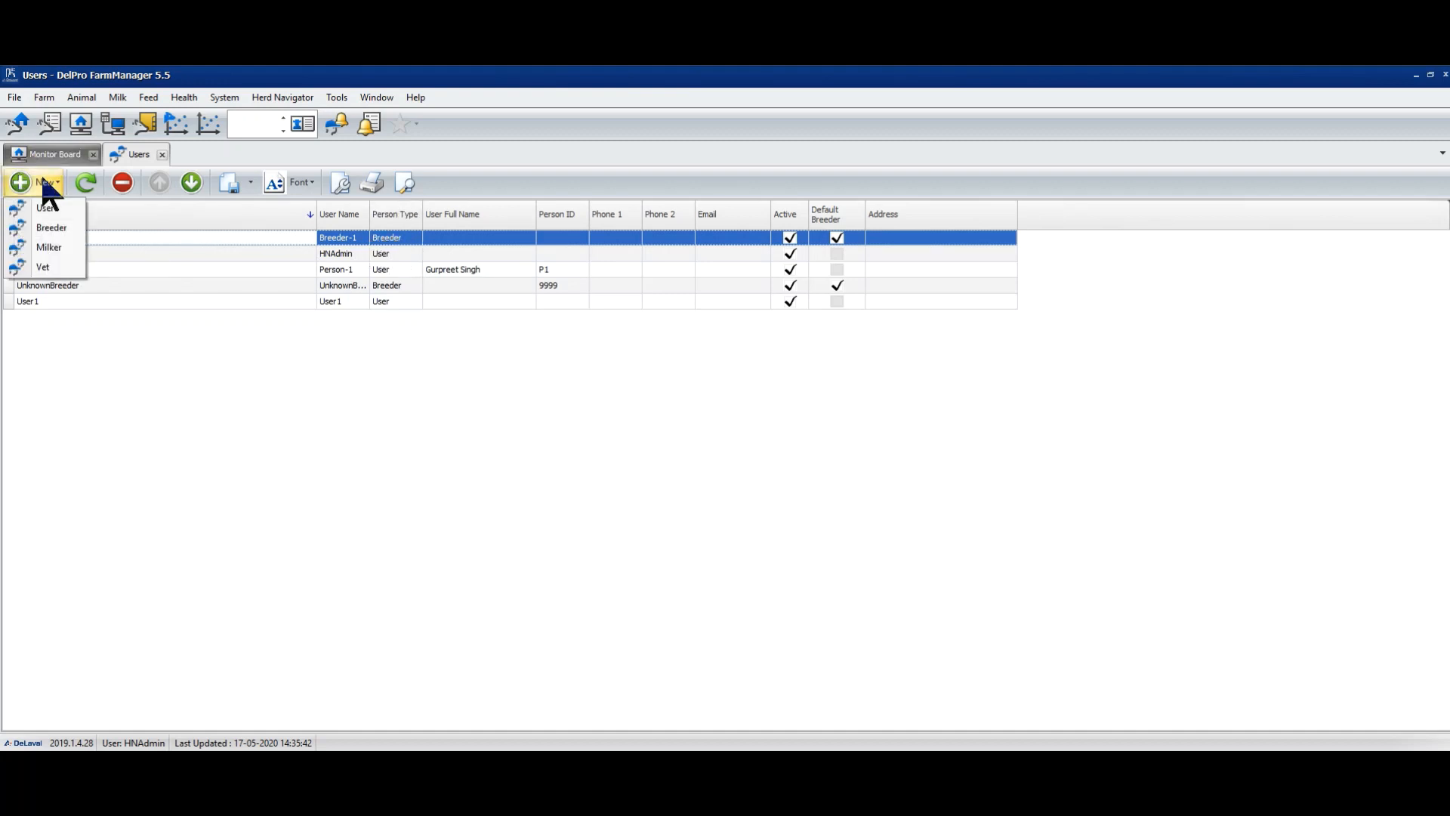
pyautogui.click(56, 246)
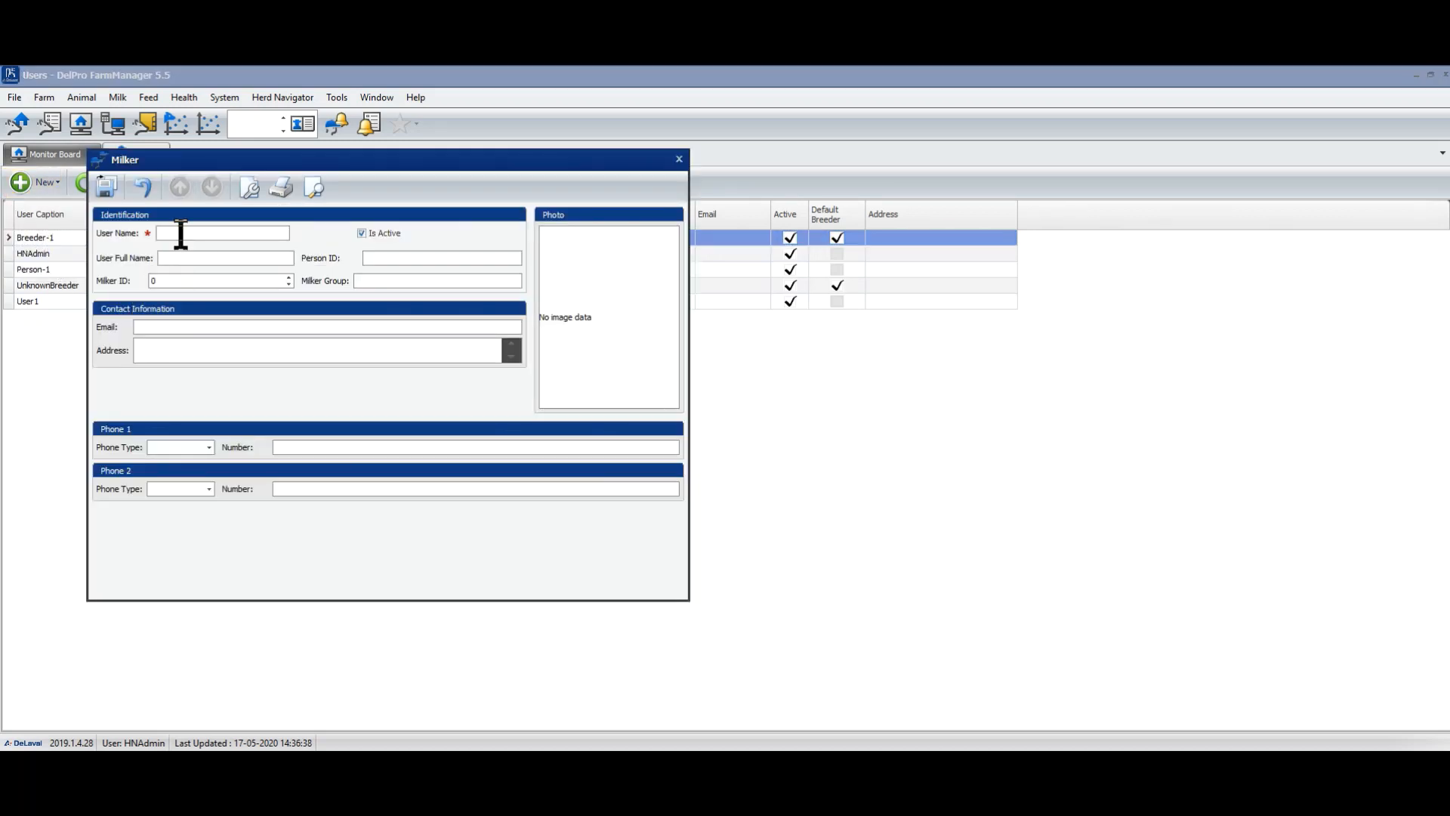
pyautogui.click(181, 234)
pyautogui.write('Milker-1')
pyautogui.click(105, 186)
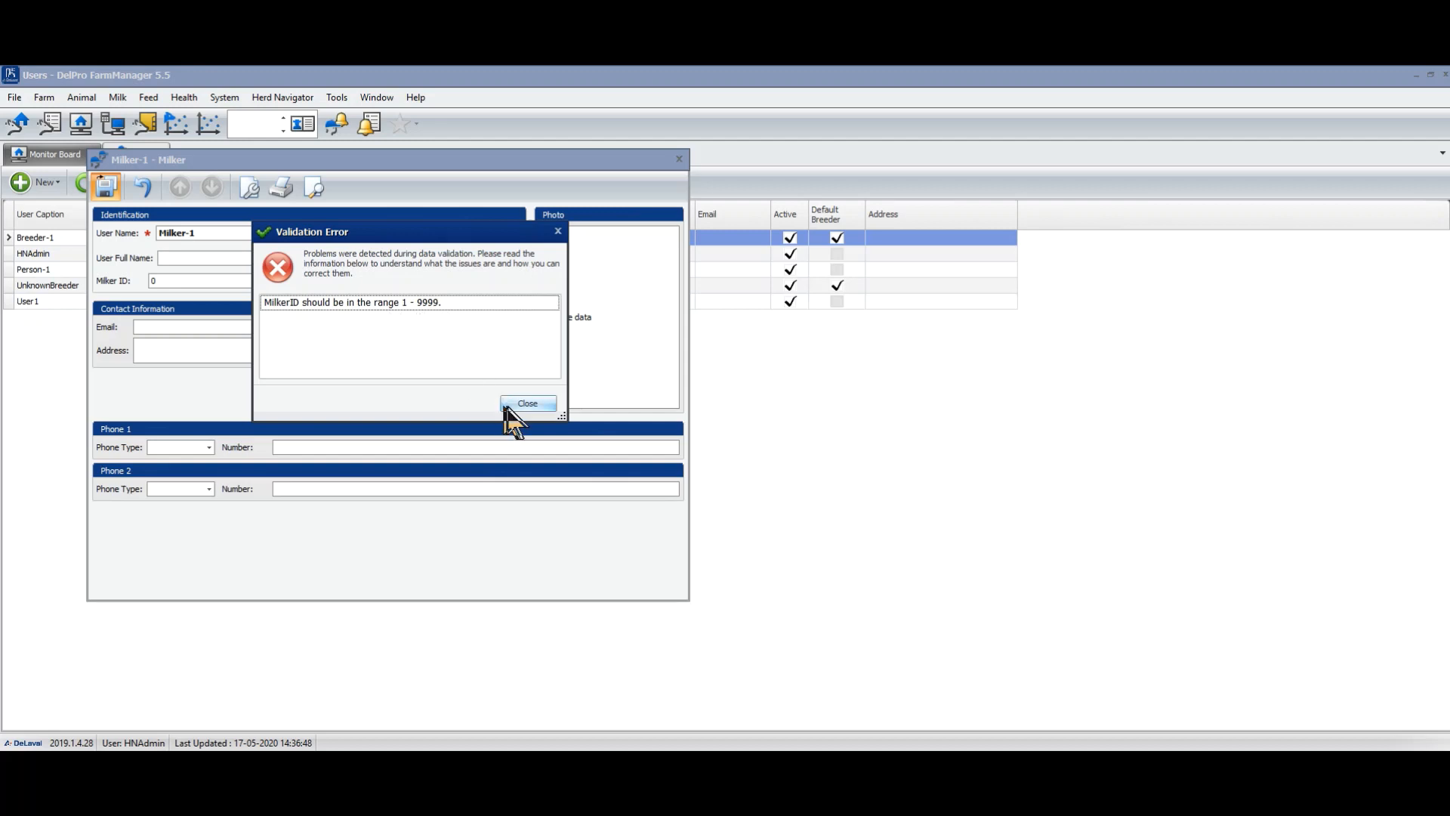
# - Dismiss the milker ID validation error and save Milker-1 successfully
pyautogui.click(510, 405)
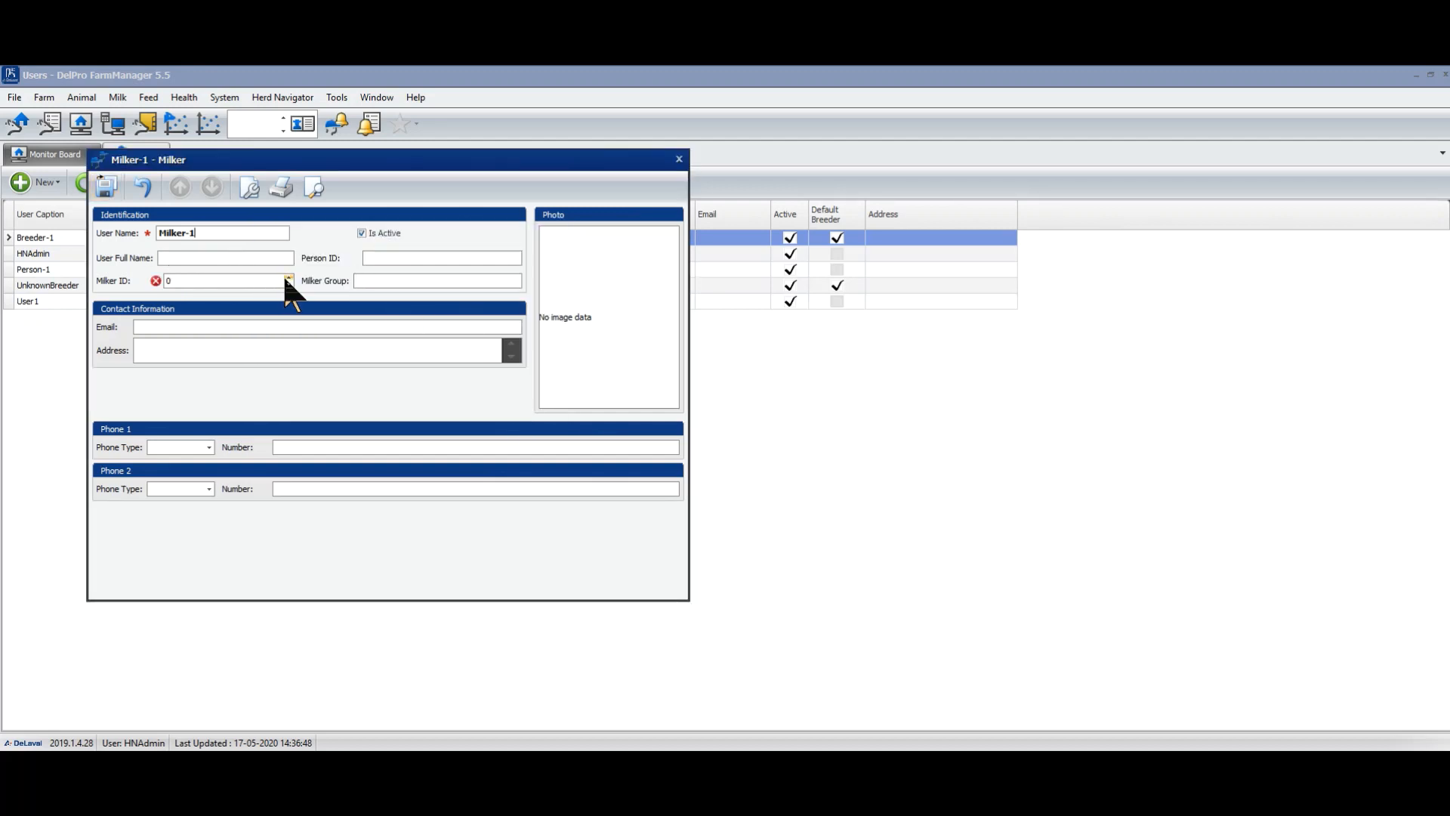
pyautogui.click(105, 186)
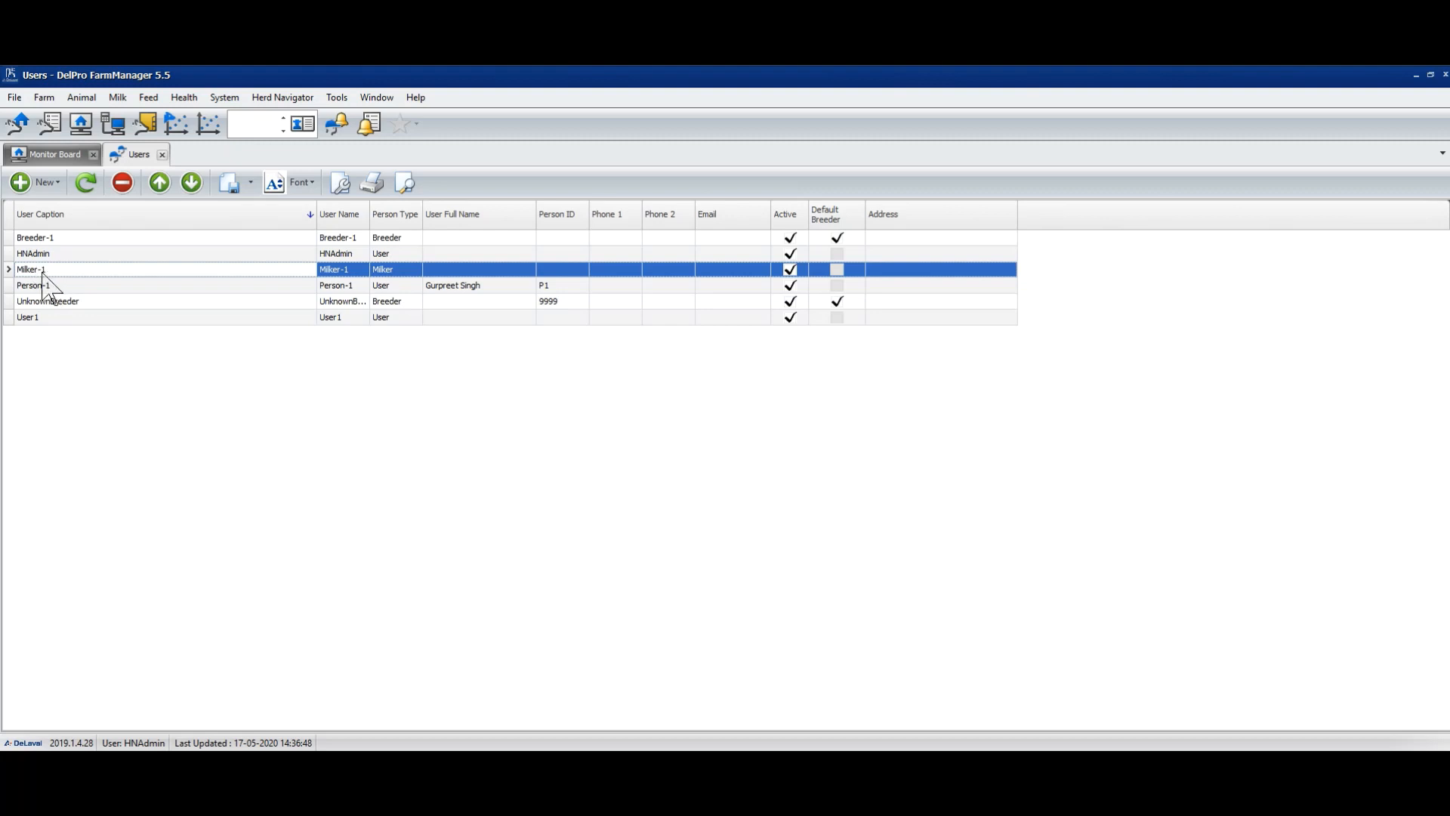
pyautogui.click(34, 183)
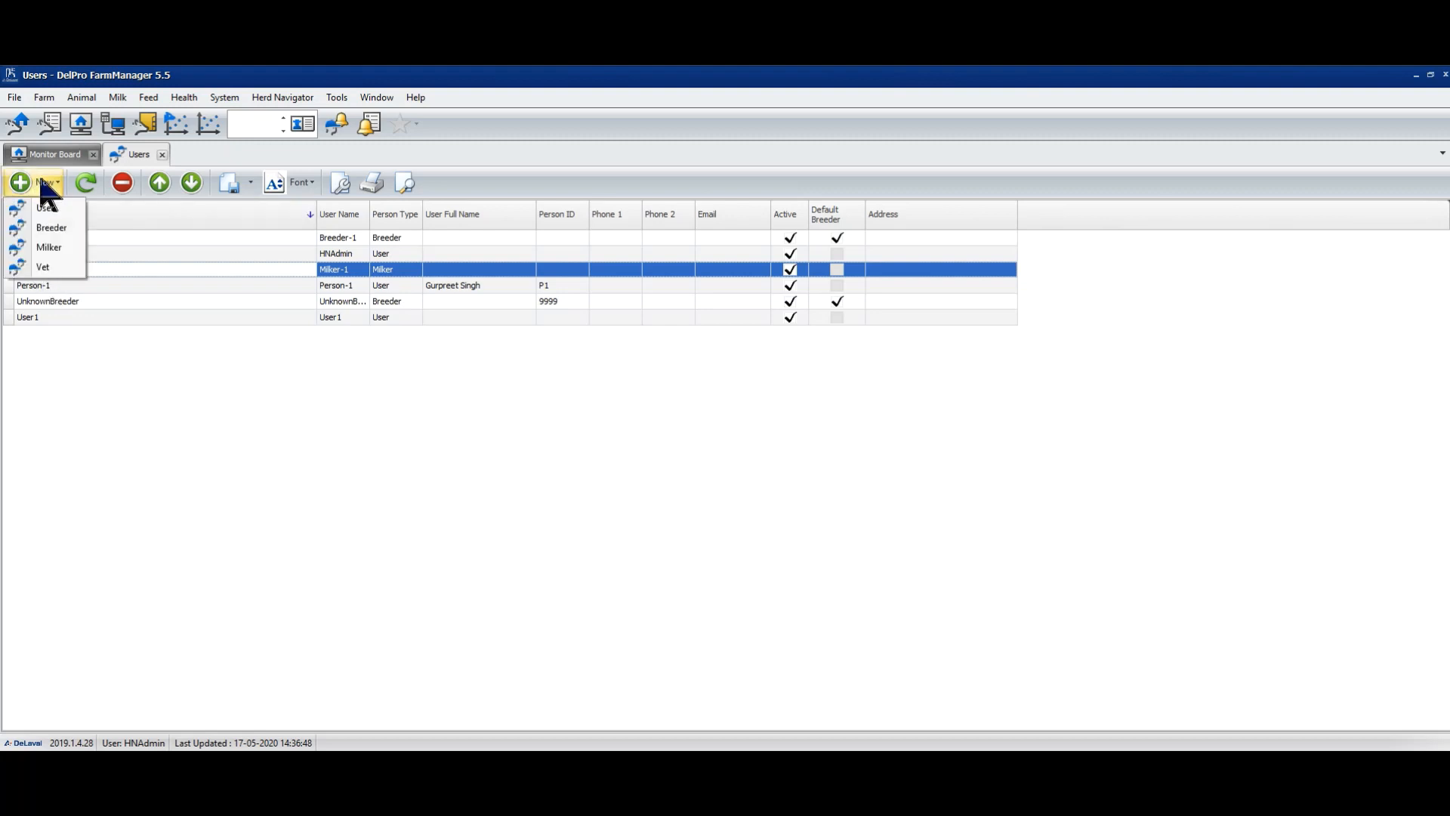
# - Add a vet user named Vet-1 and save it
pyautogui.click(49, 268)
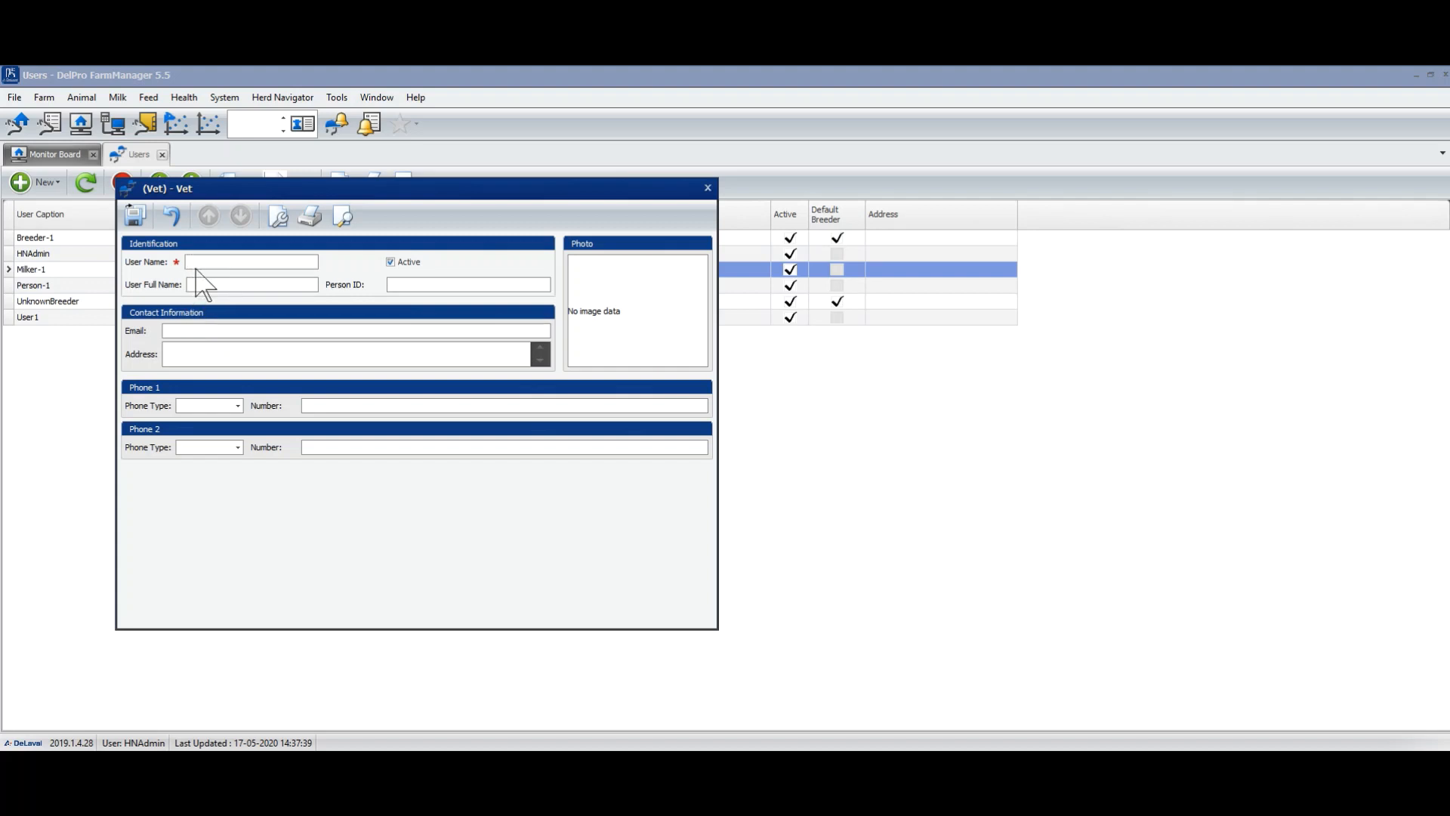
pyautogui.write('Vet-1')
pyautogui.click(134, 217)
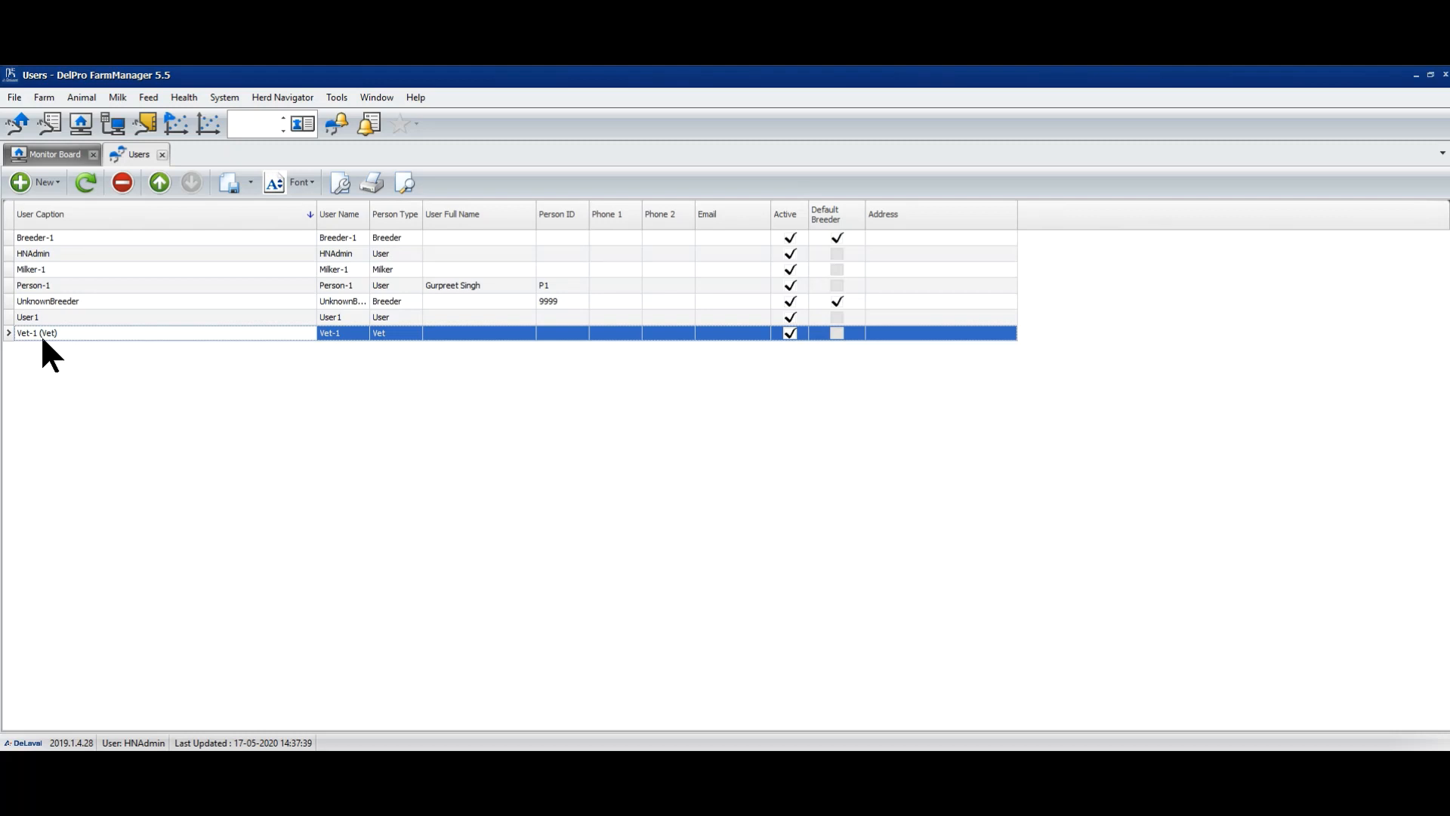
# - Close the Users tab, leaving the Default Farm Monitor Board
pyautogui.click(161, 155)
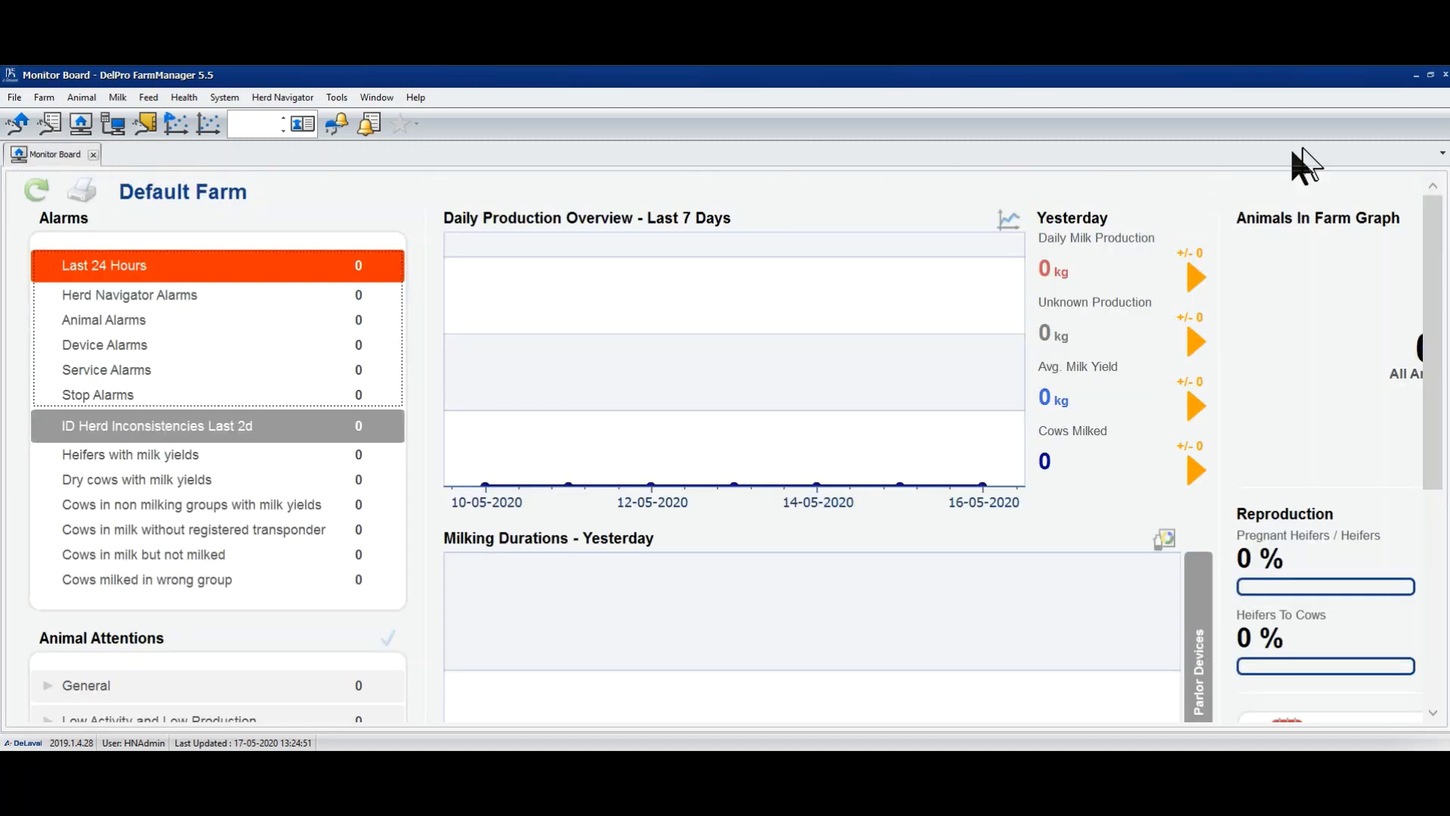
# - Exit DelPro FarmManager, minimize Database Administration, and relaunch it from the desktop icon
pyautogui.click(1445, 74)
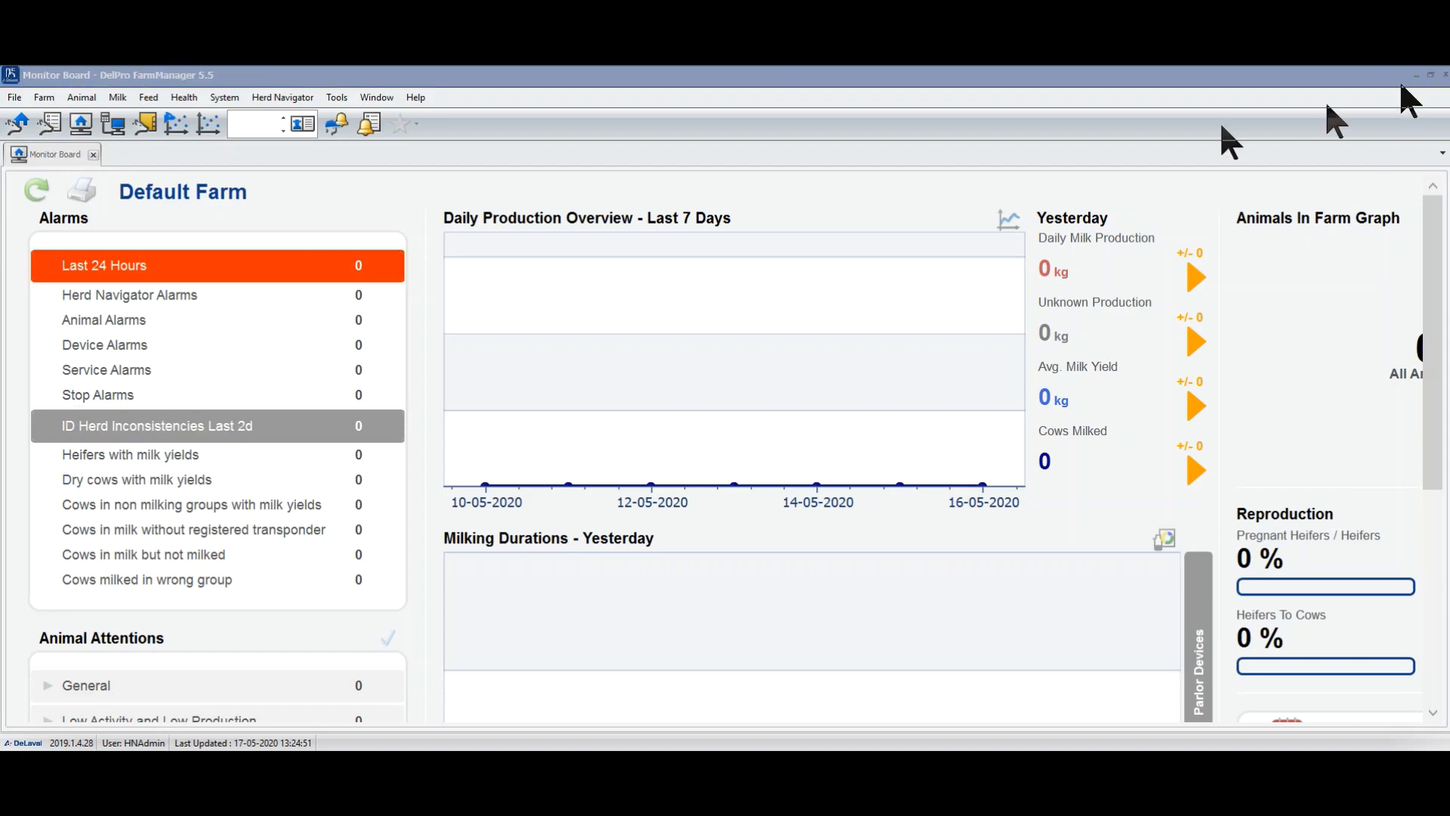
pyautogui.click(680, 440)
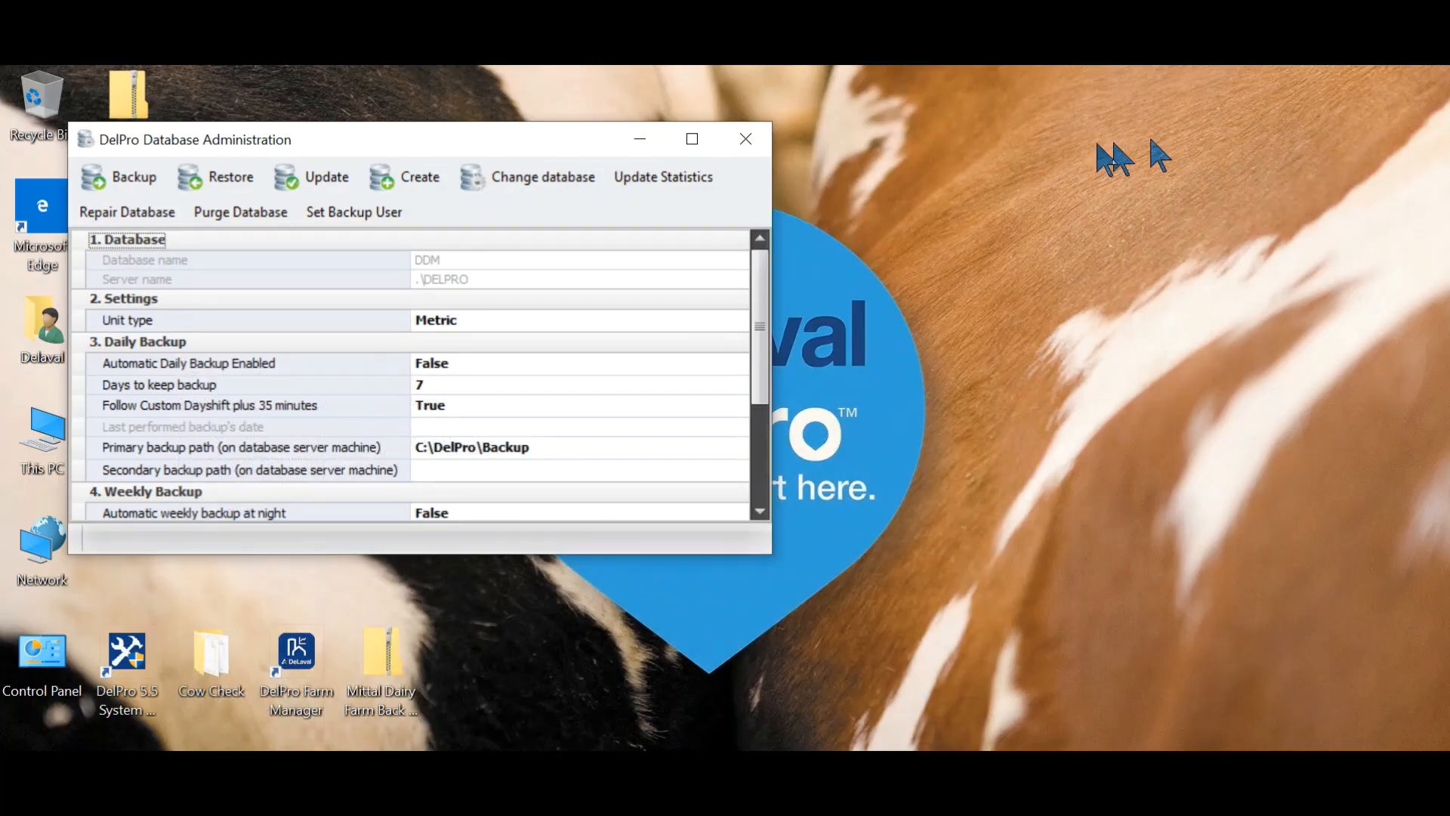
pyautogui.click(639, 140)
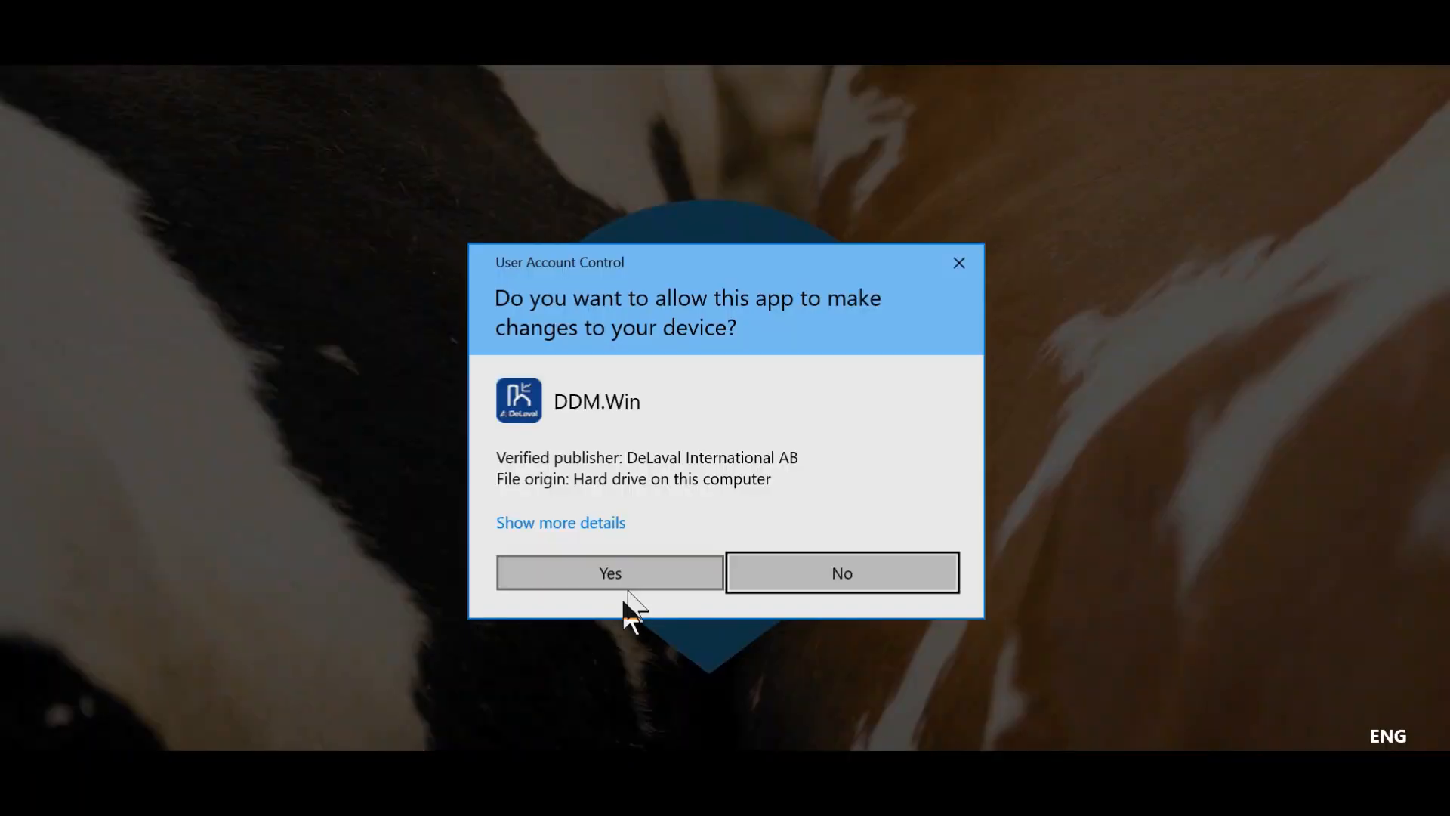
pyautogui.click(628, 582)
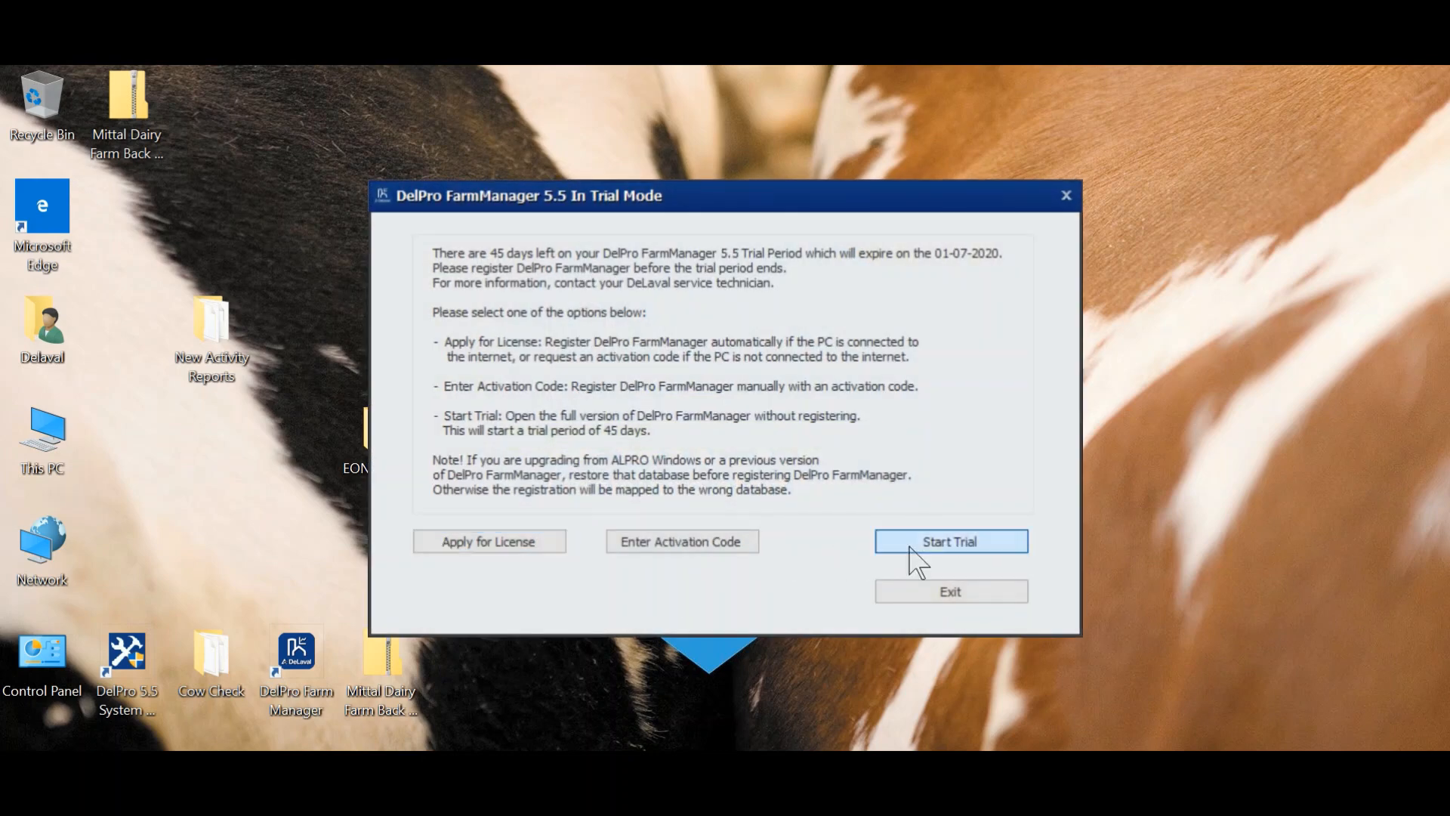
# - Start the trial without registering and select HNAdmin as the logon user
pyautogui.click(911, 547)
pyautogui.click(738, 479)
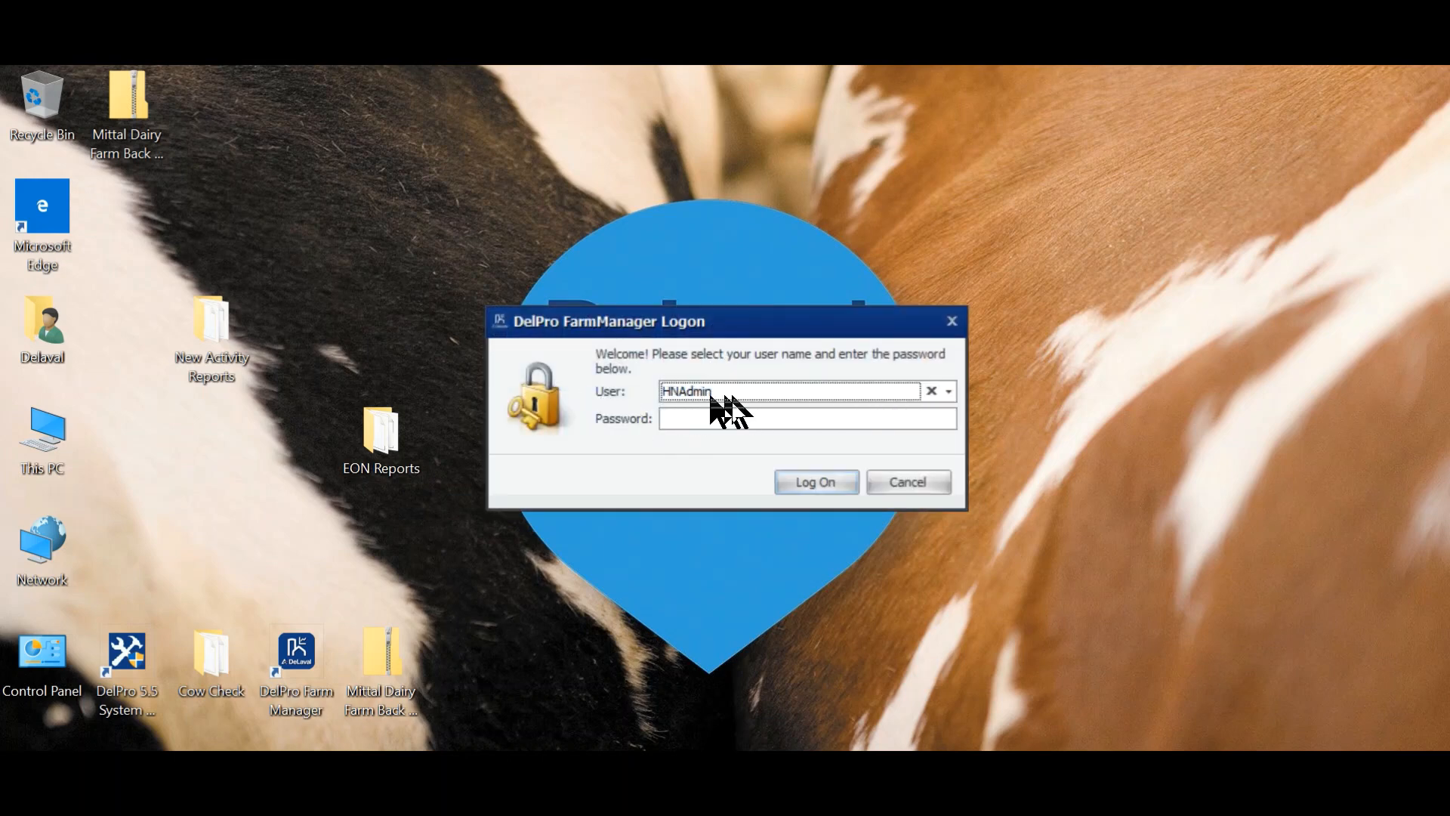
pyautogui.click(950, 390)
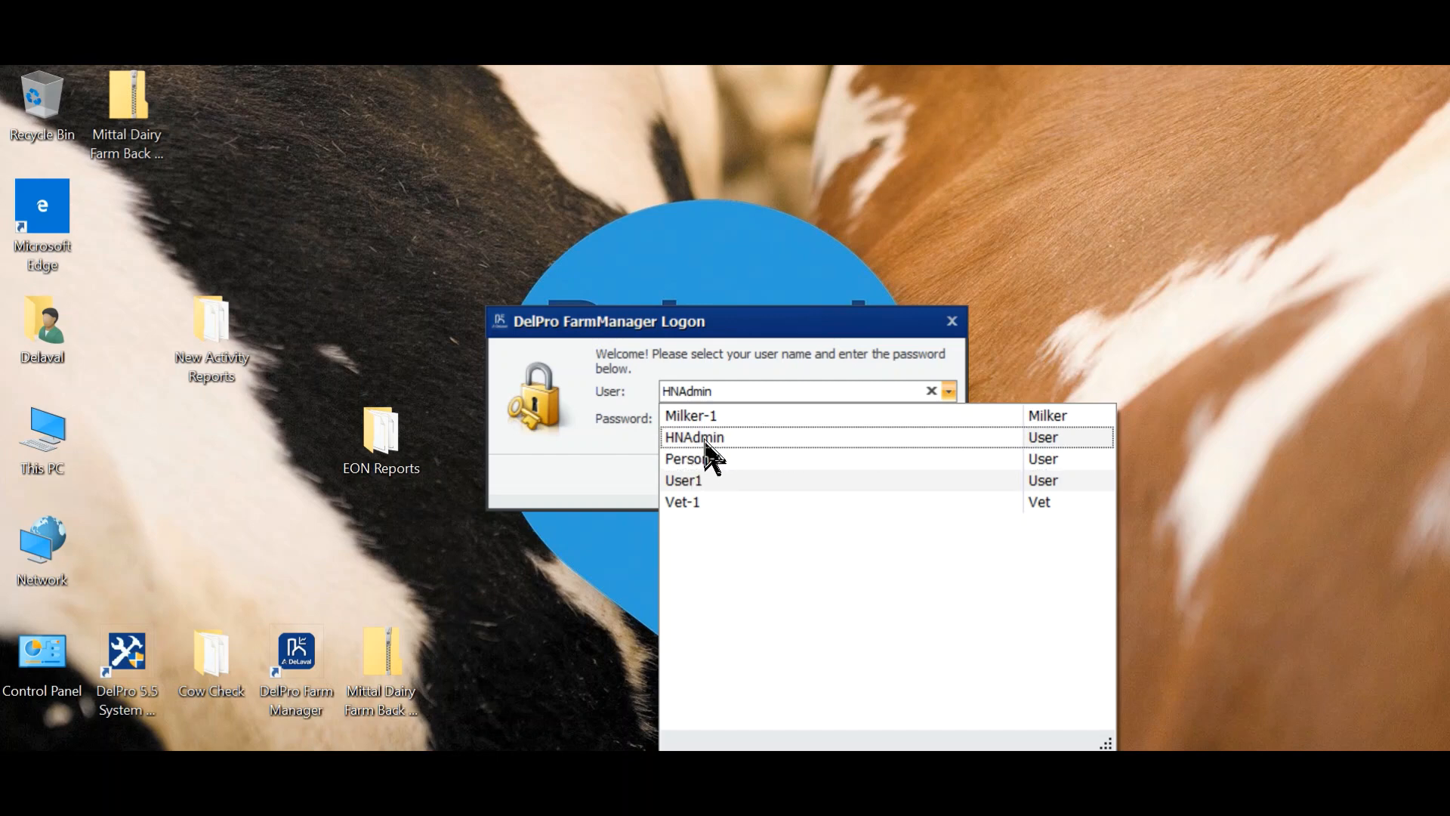
pyautogui.click(701, 435)
# - Log on as HNAdmin, re-entering the password after a wrong-password error
pyautogui.click(817, 481)
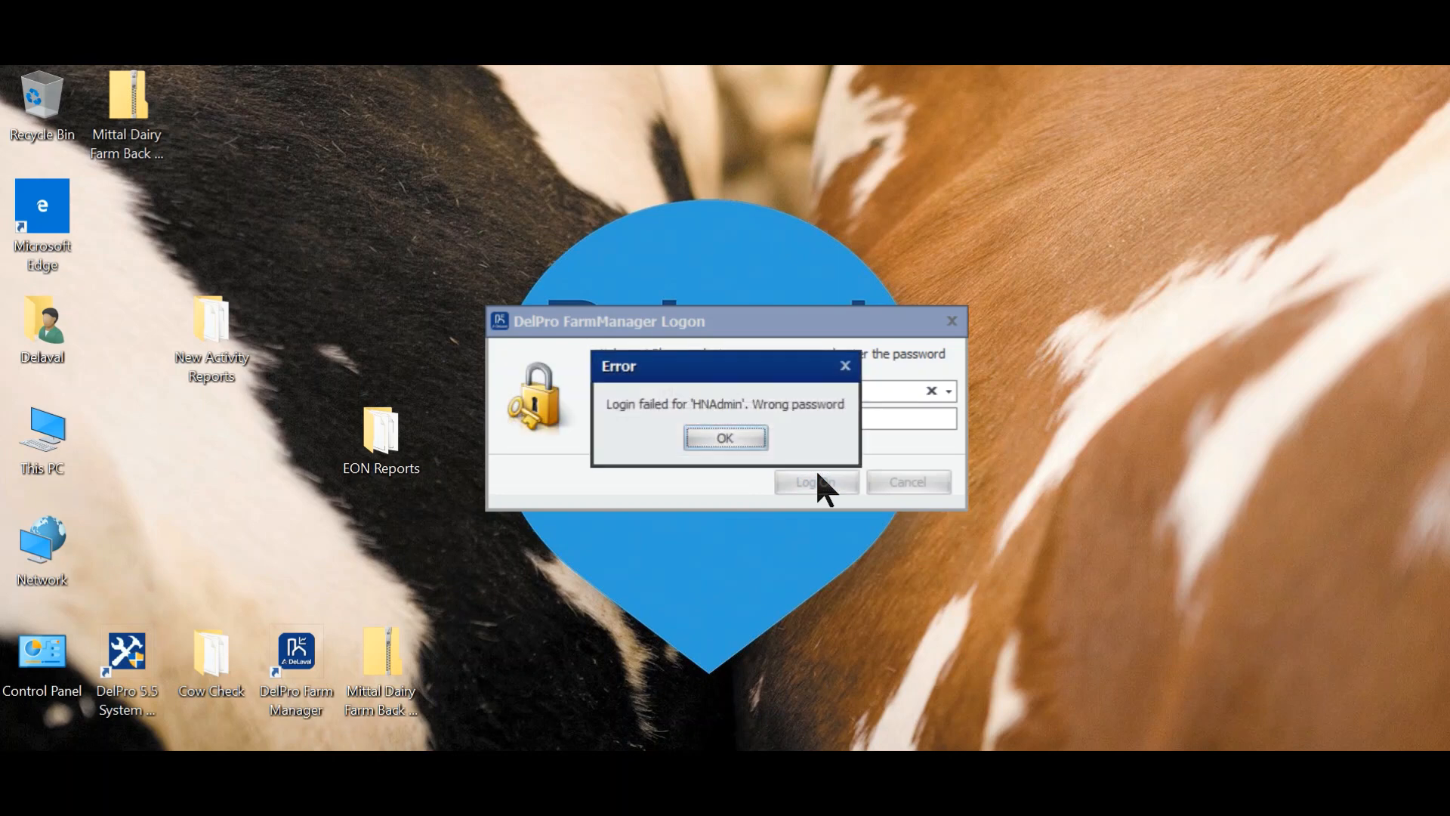
pyautogui.click(731, 435)
pyautogui.click(734, 419)
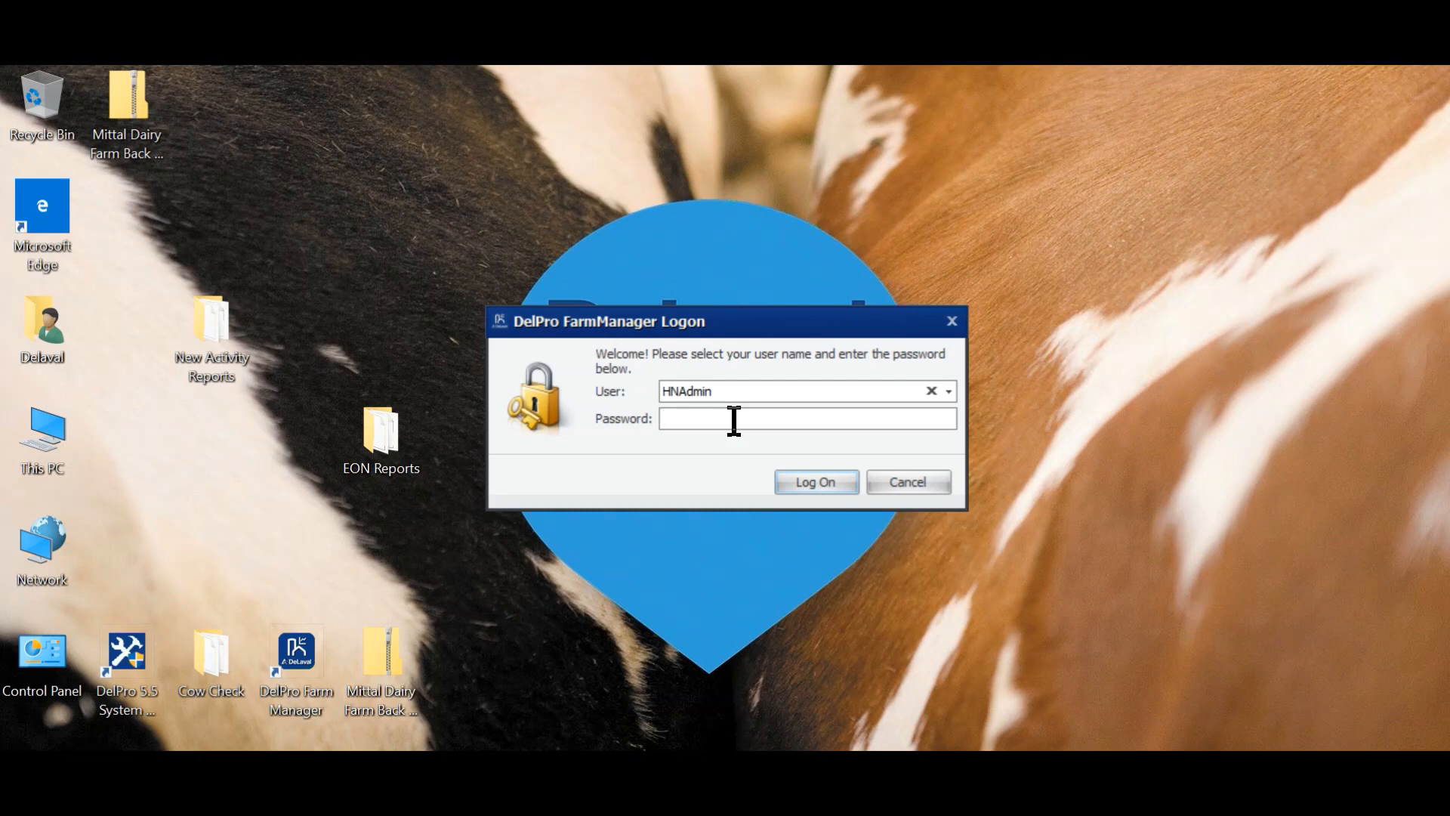
pyautogui.write('********')
pyautogui.press('Return')
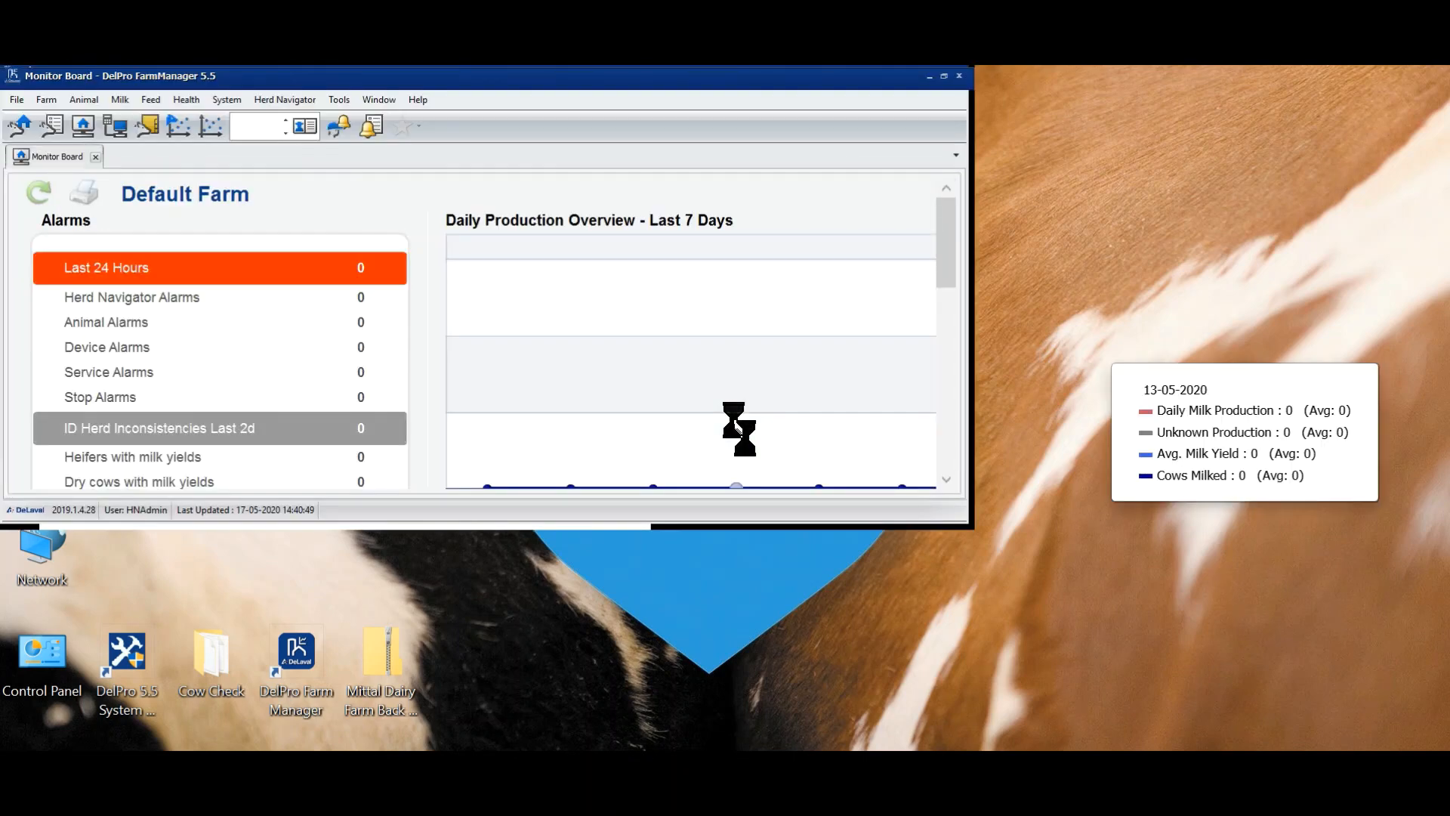
# - Maximize the program window and reopen the Users list from the Farm menu
pyautogui.click(946, 76)
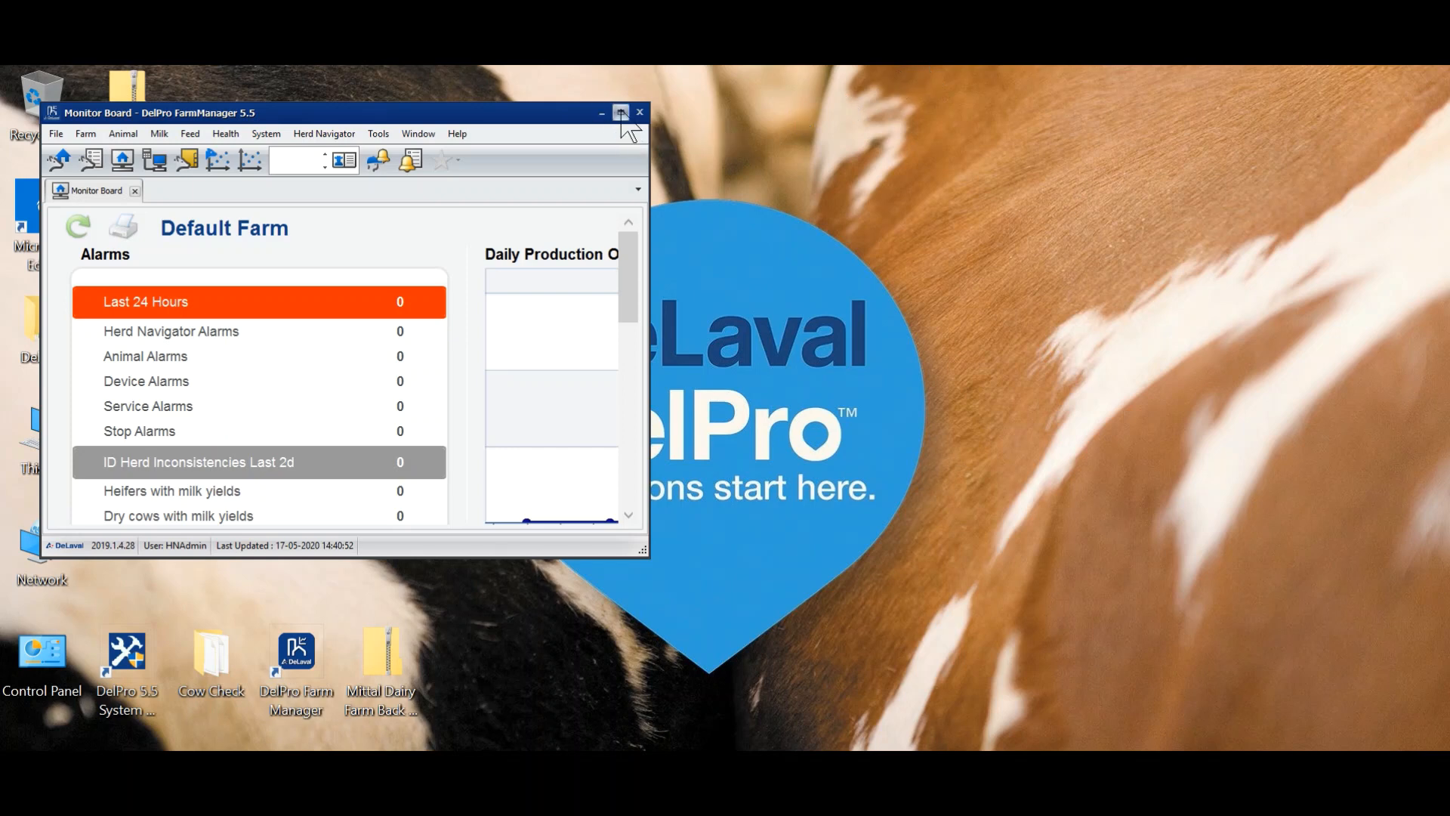
pyautogui.click(621, 112)
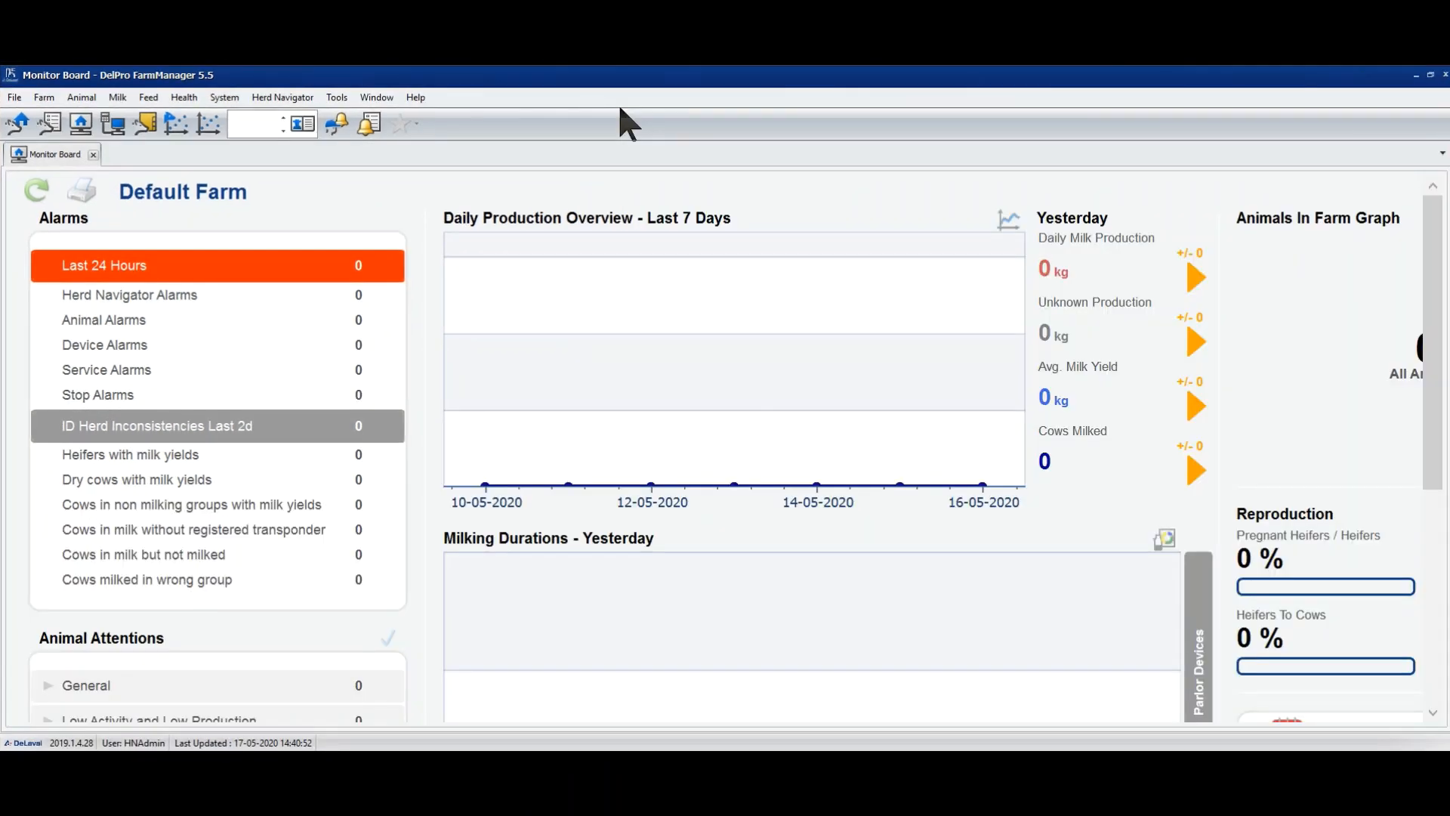
pyautogui.click(43, 98)
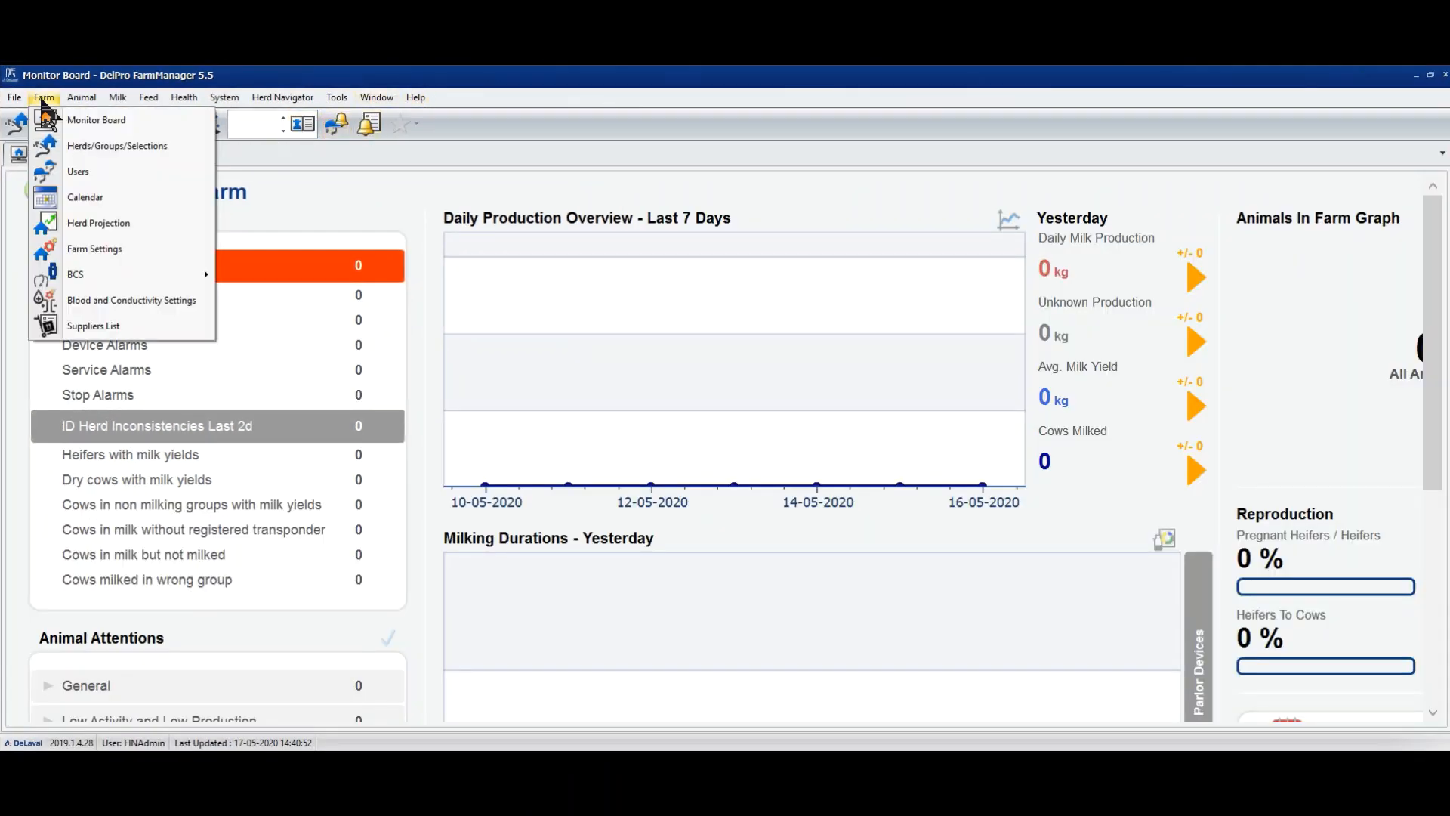
pyautogui.click(45, 171)
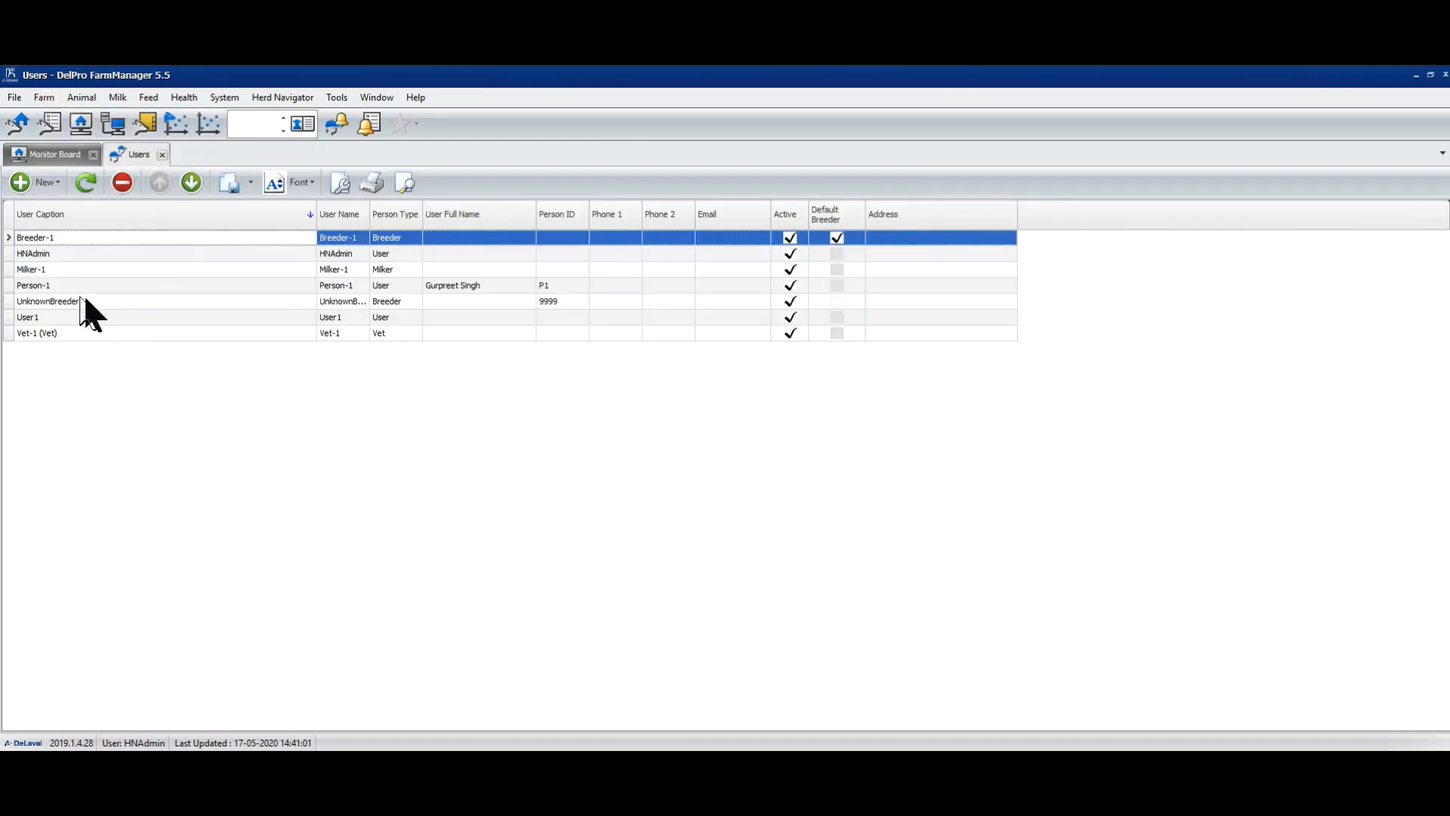
# - Browse the HNAdmin and Vet-1 rows, then open HNAdmin's user record
pyautogui.click(33, 258)
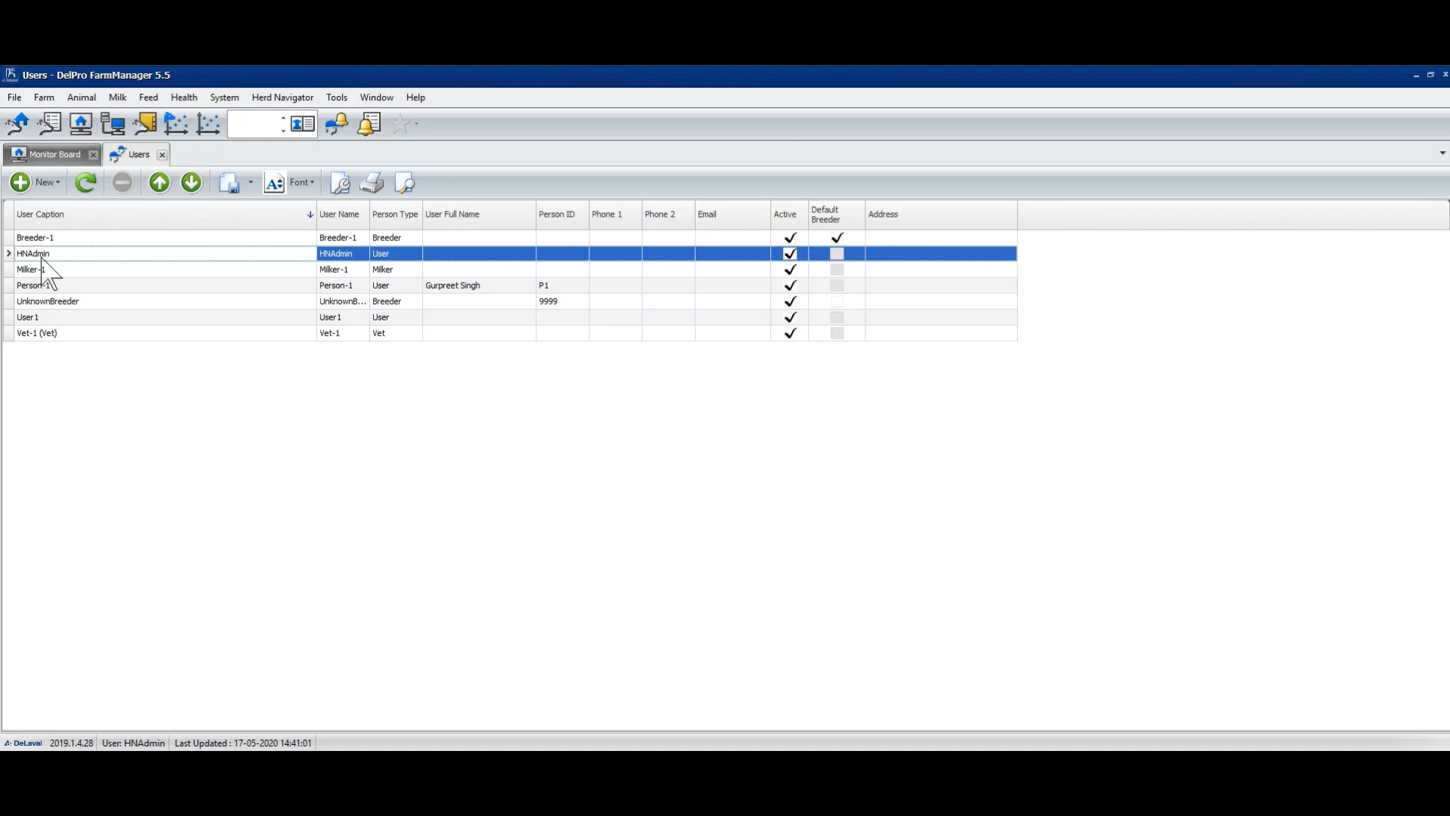
pyautogui.click(32, 338)
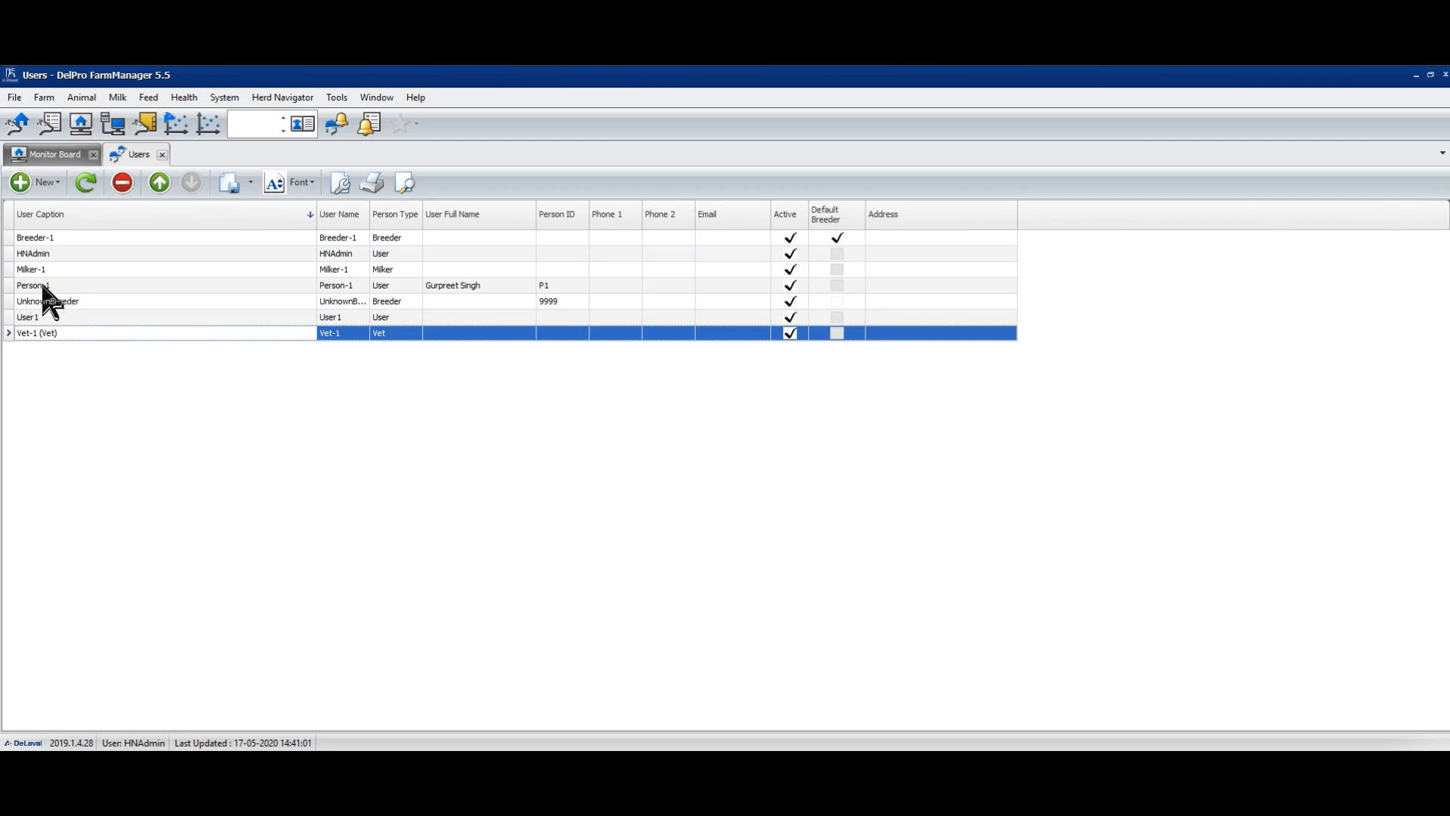
pyautogui.click(46, 254)
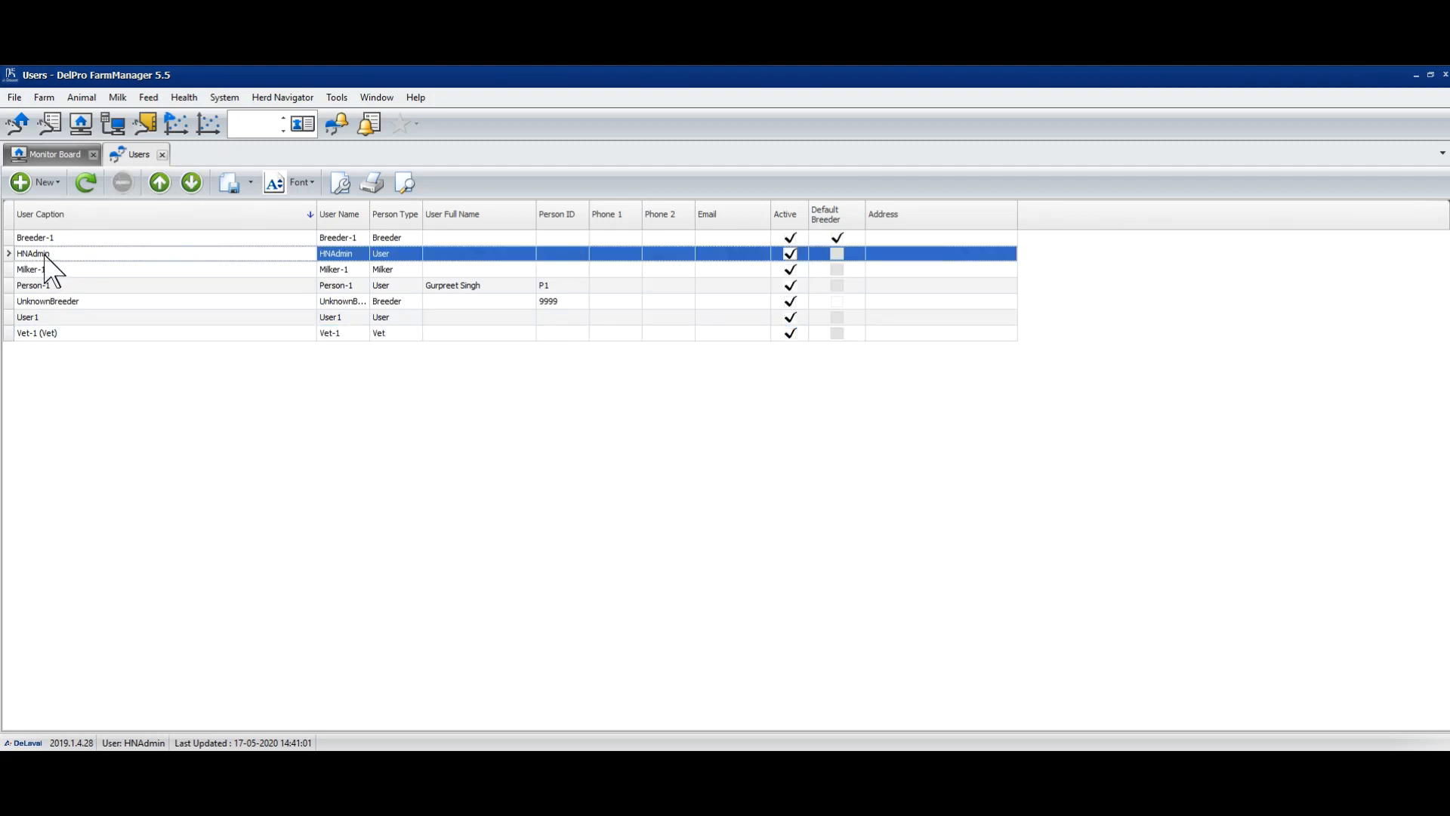
pyautogui.doubleClick(45, 253)
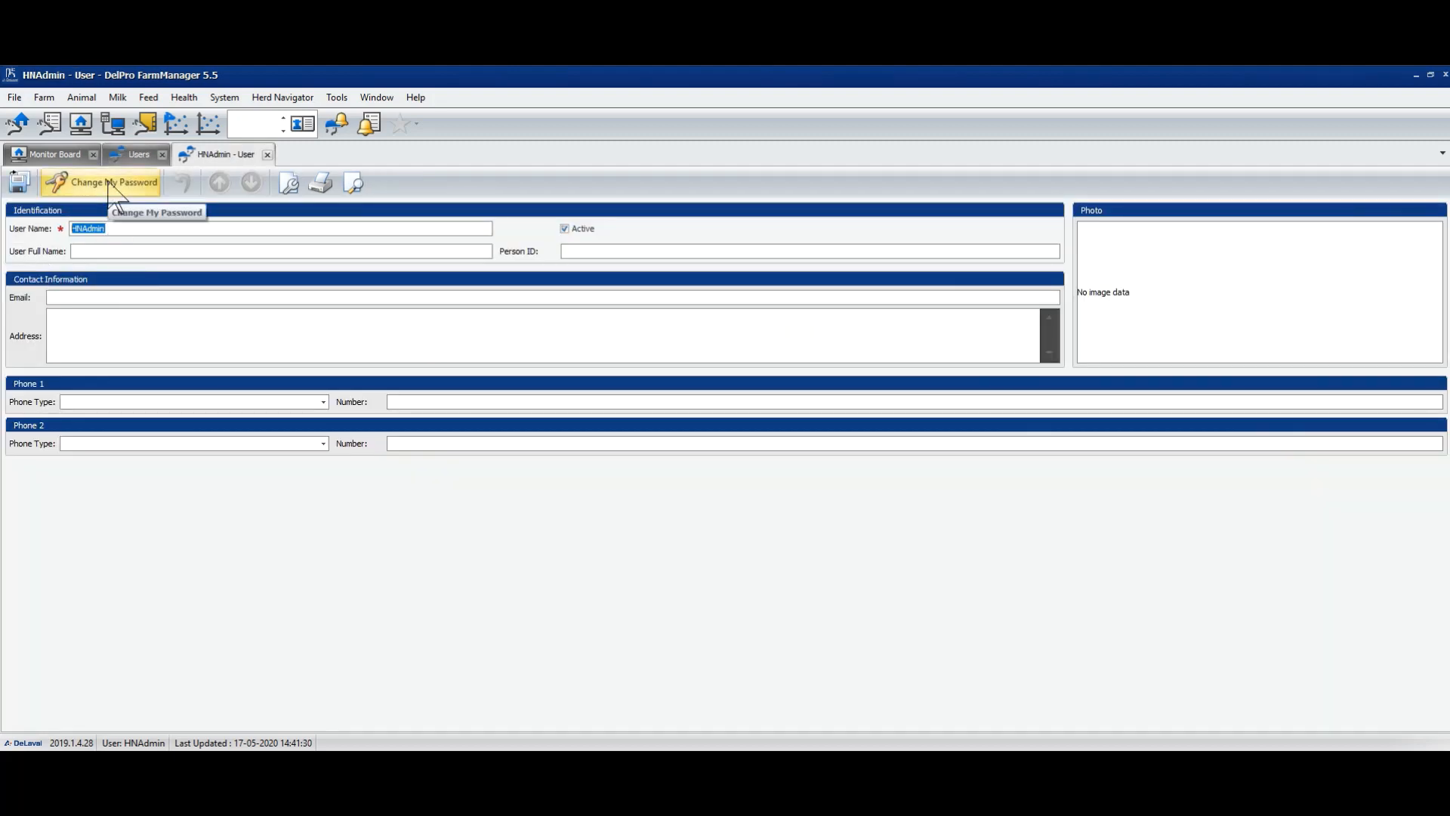
pyautogui.click(267, 155)
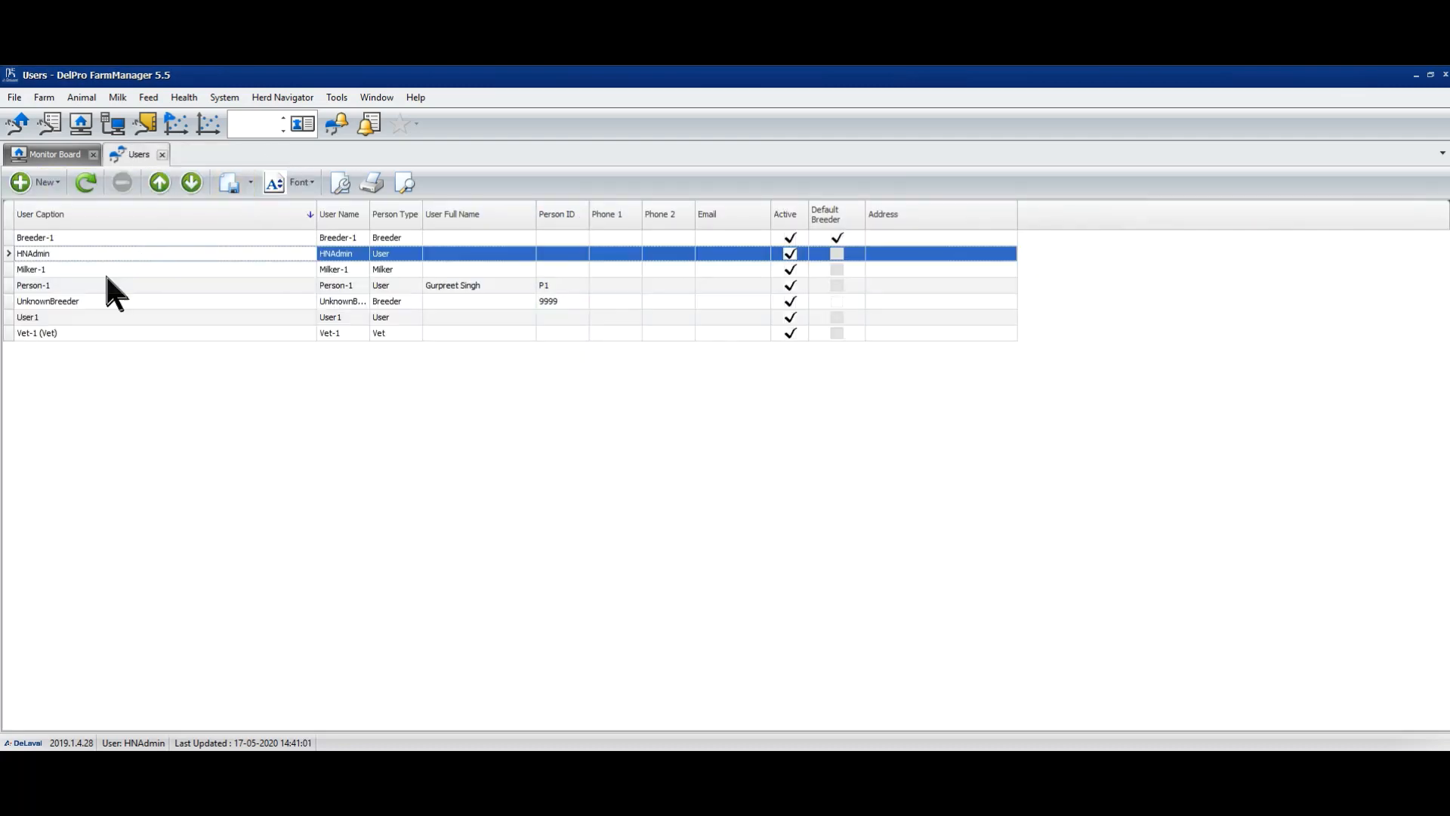
pyautogui.click(43, 333)
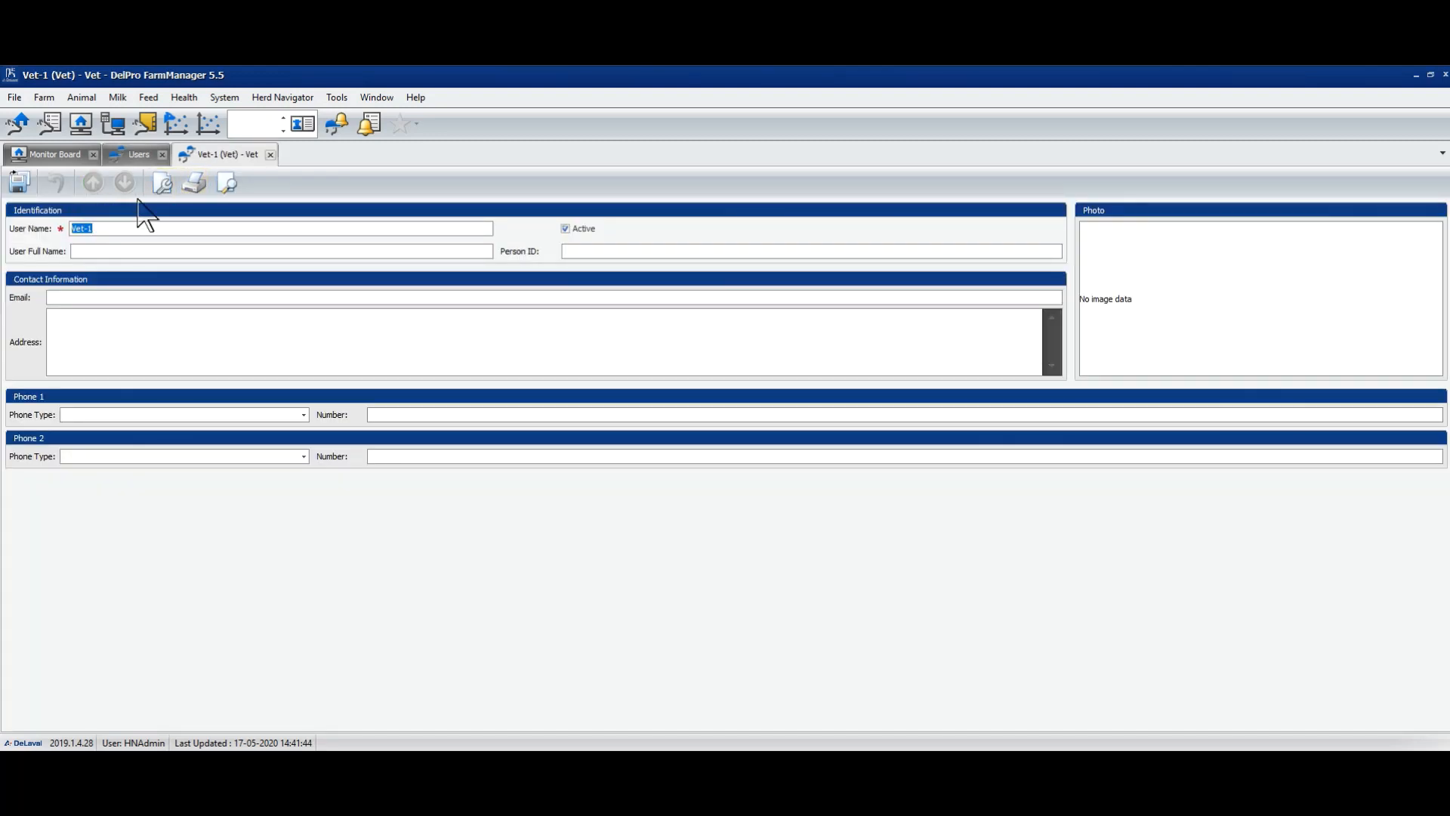
pyautogui.click(270, 154)
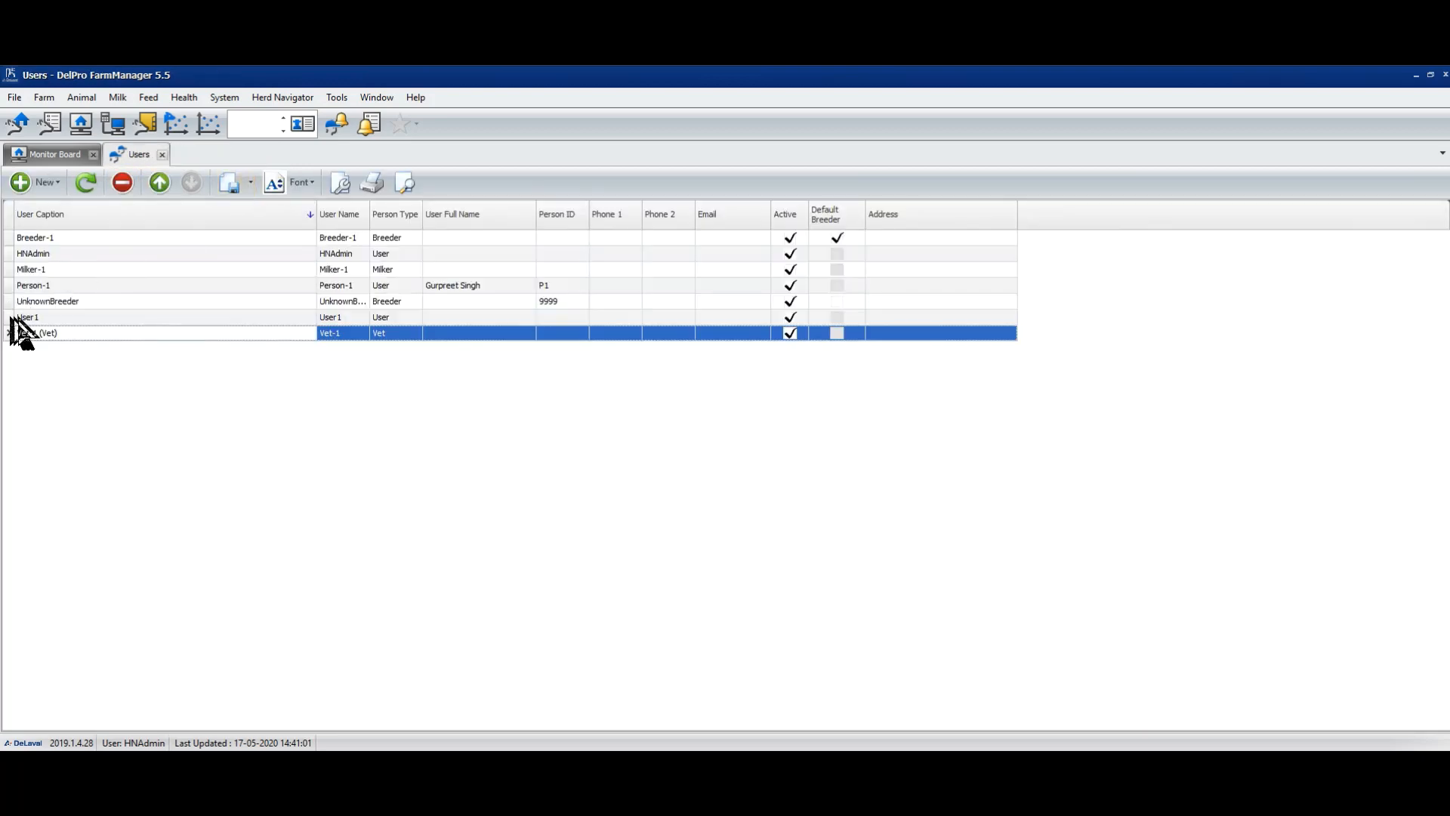
pyautogui.click(34, 253)
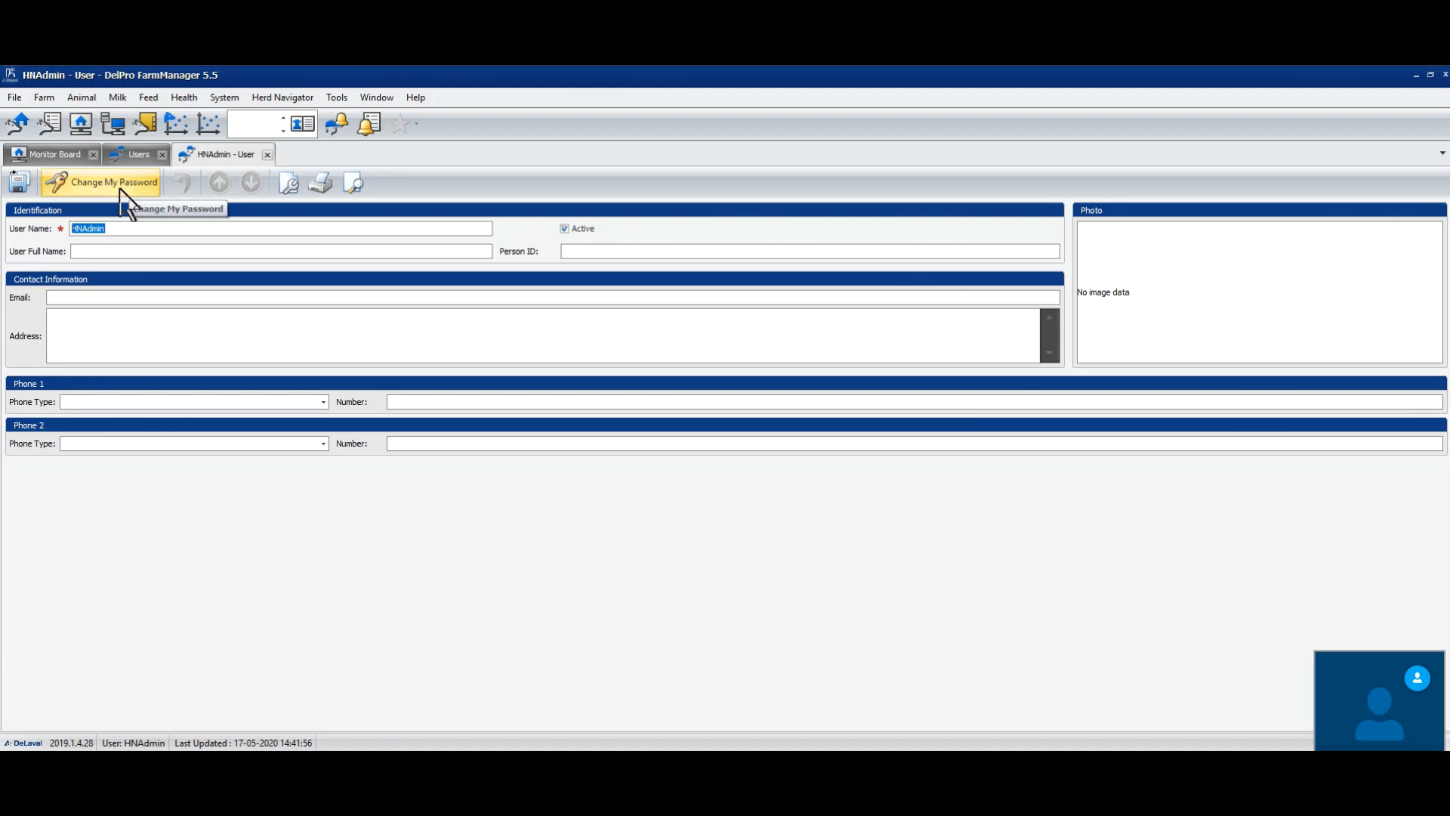
pyautogui.click(119, 192)
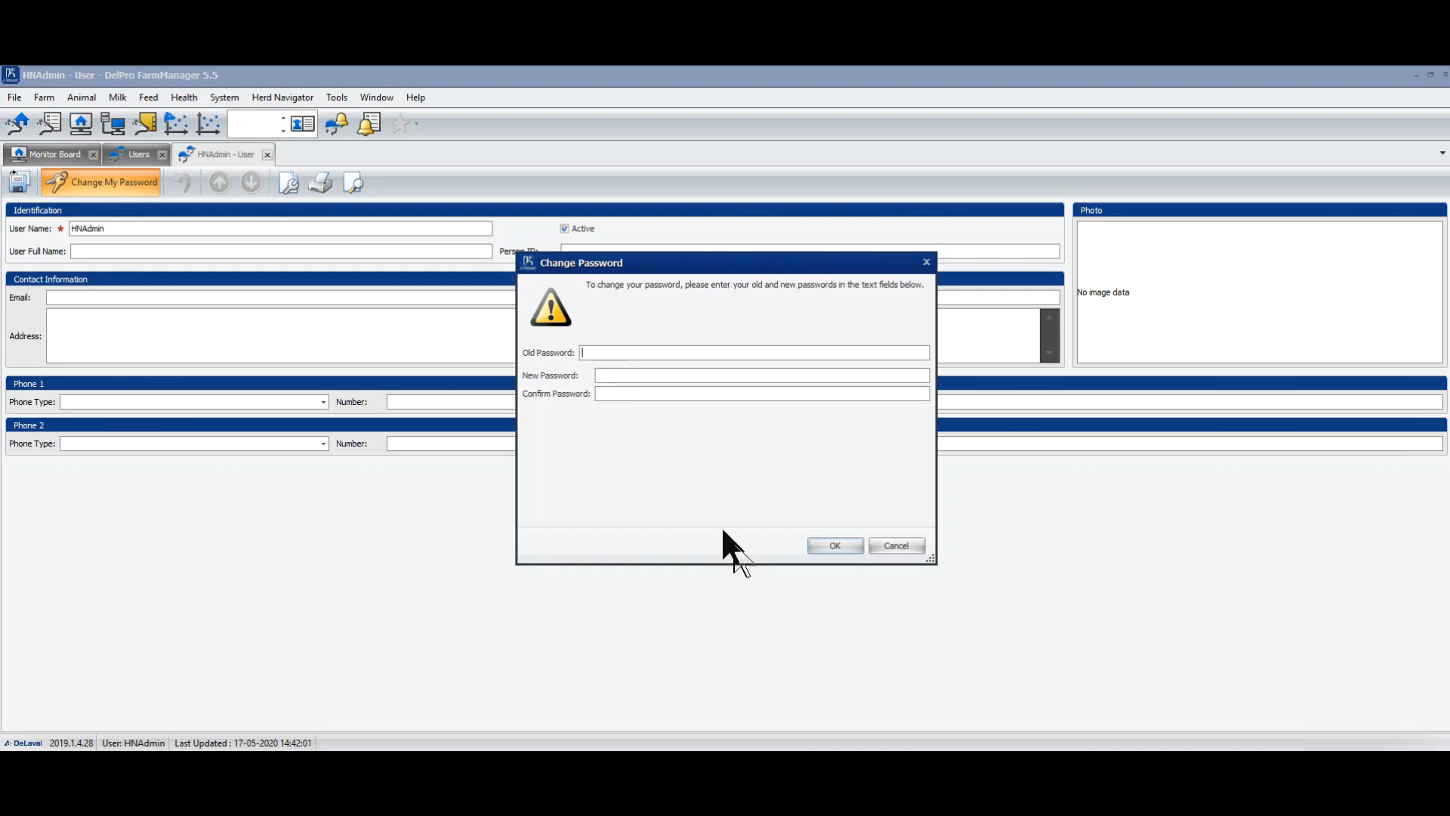
pyautogui.click(898, 545)
pyautogui.click(267, 154)
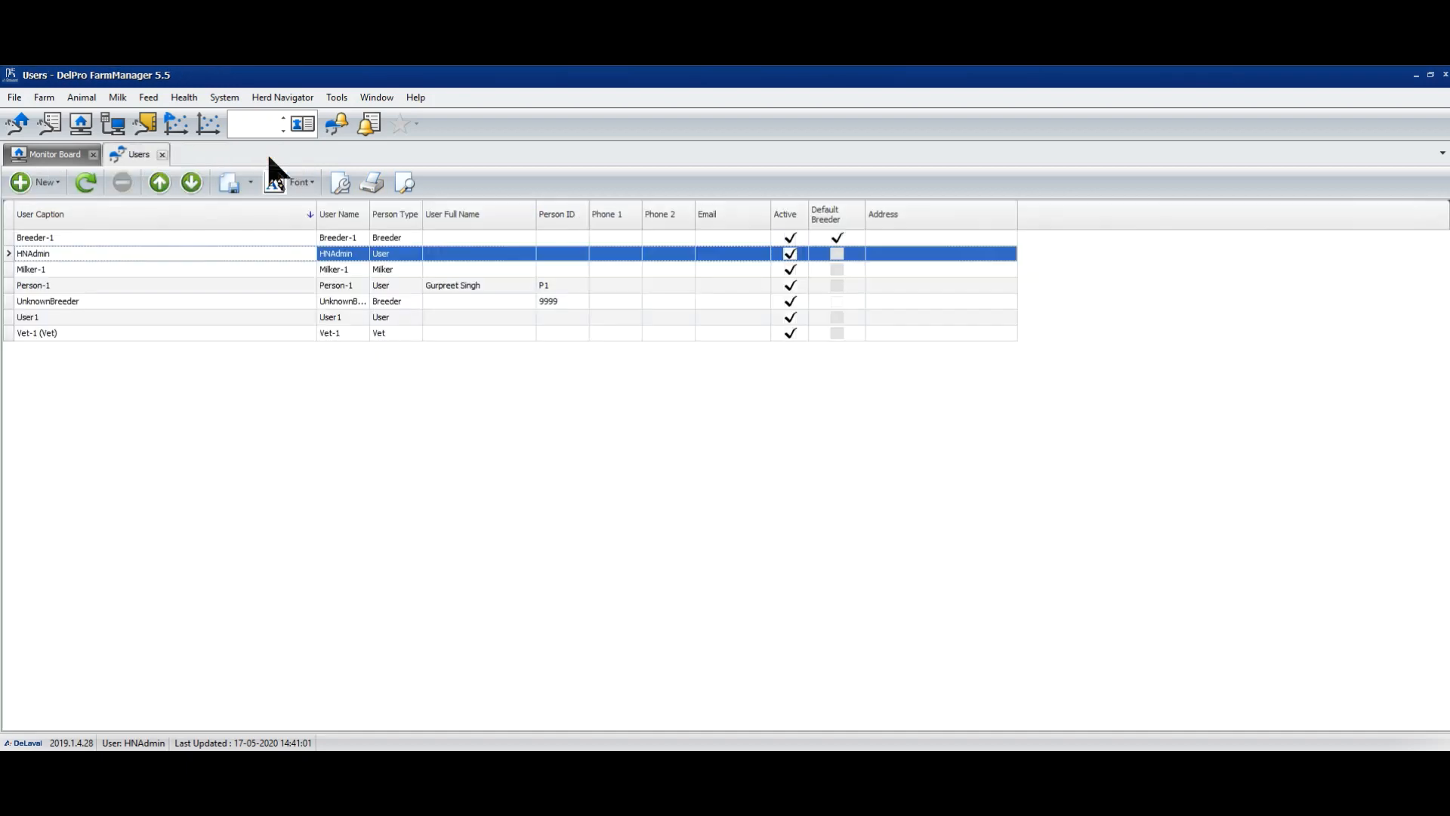
# - Close the open Users tab and reopen the Users list from the Farm menu
pyautogui.click(162, 154)
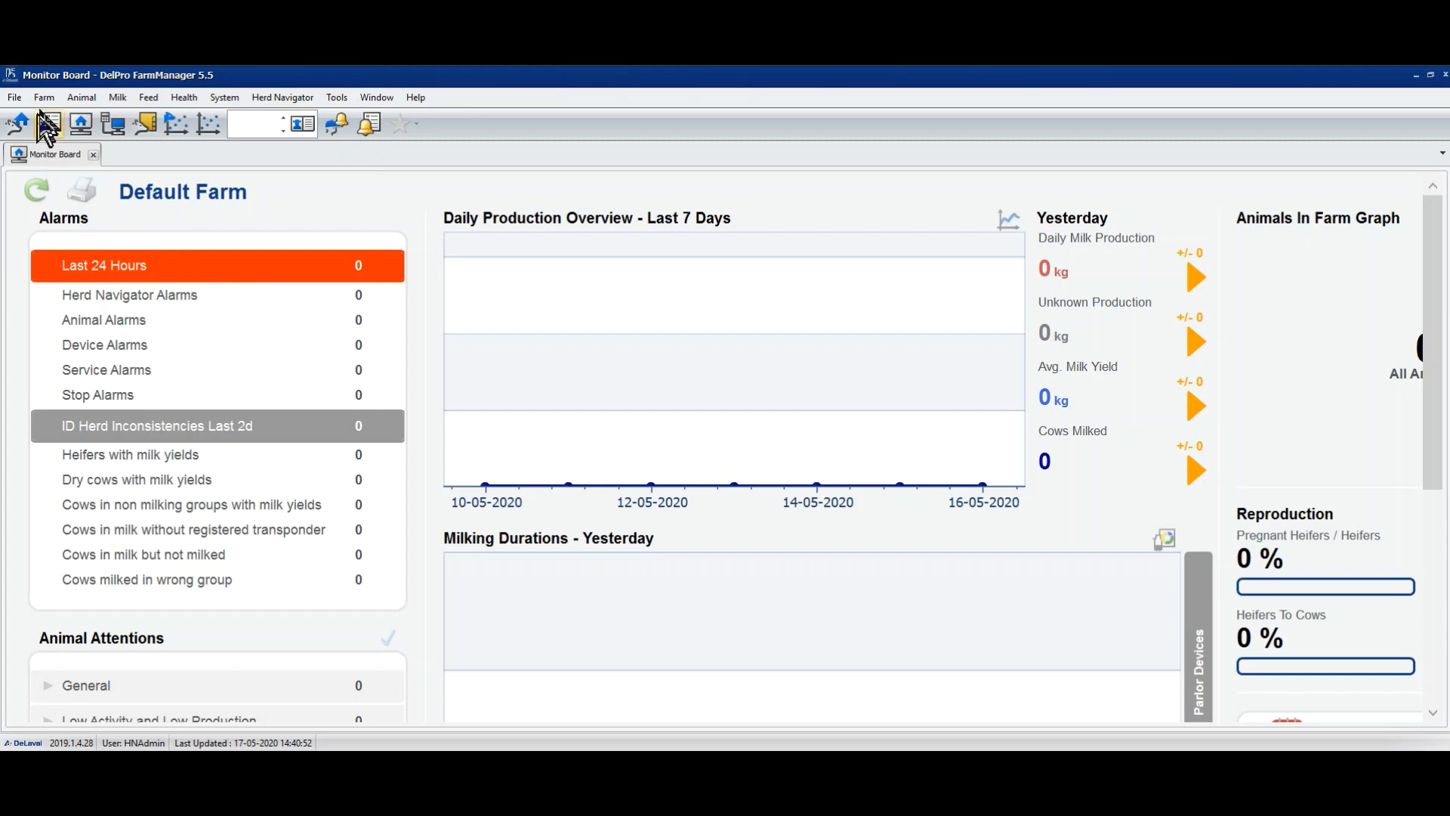
pyautogui.click(44, 98)
pyautogui.click(75, 172)
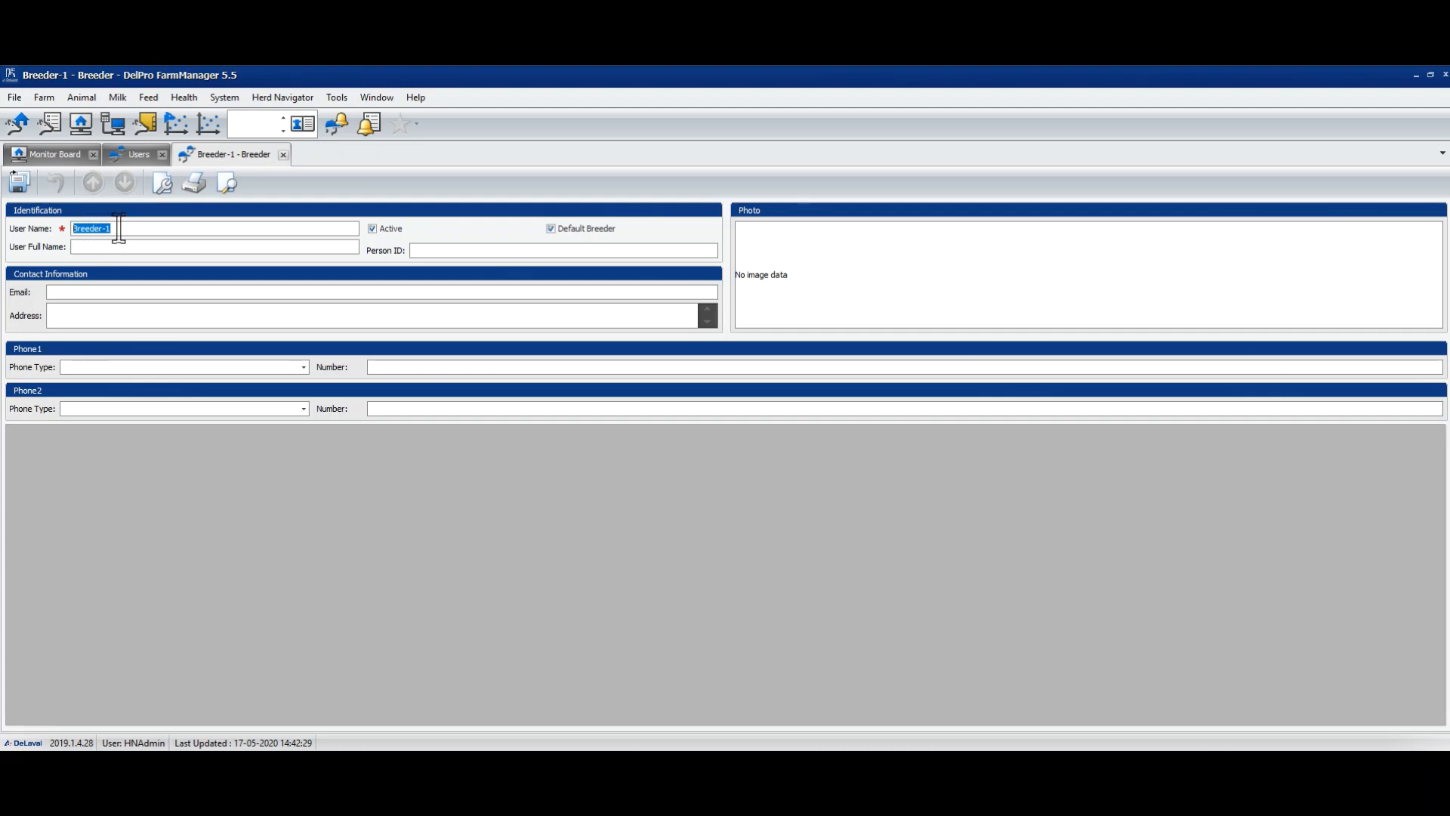
# - Rename Breeder-1 to Breeder-2, save, and close the Users list
pyautogui.click(119, 228)
pyautogui.press('BackSpace')
pyautogui.write('2')
pyautogui.click(18, 182)
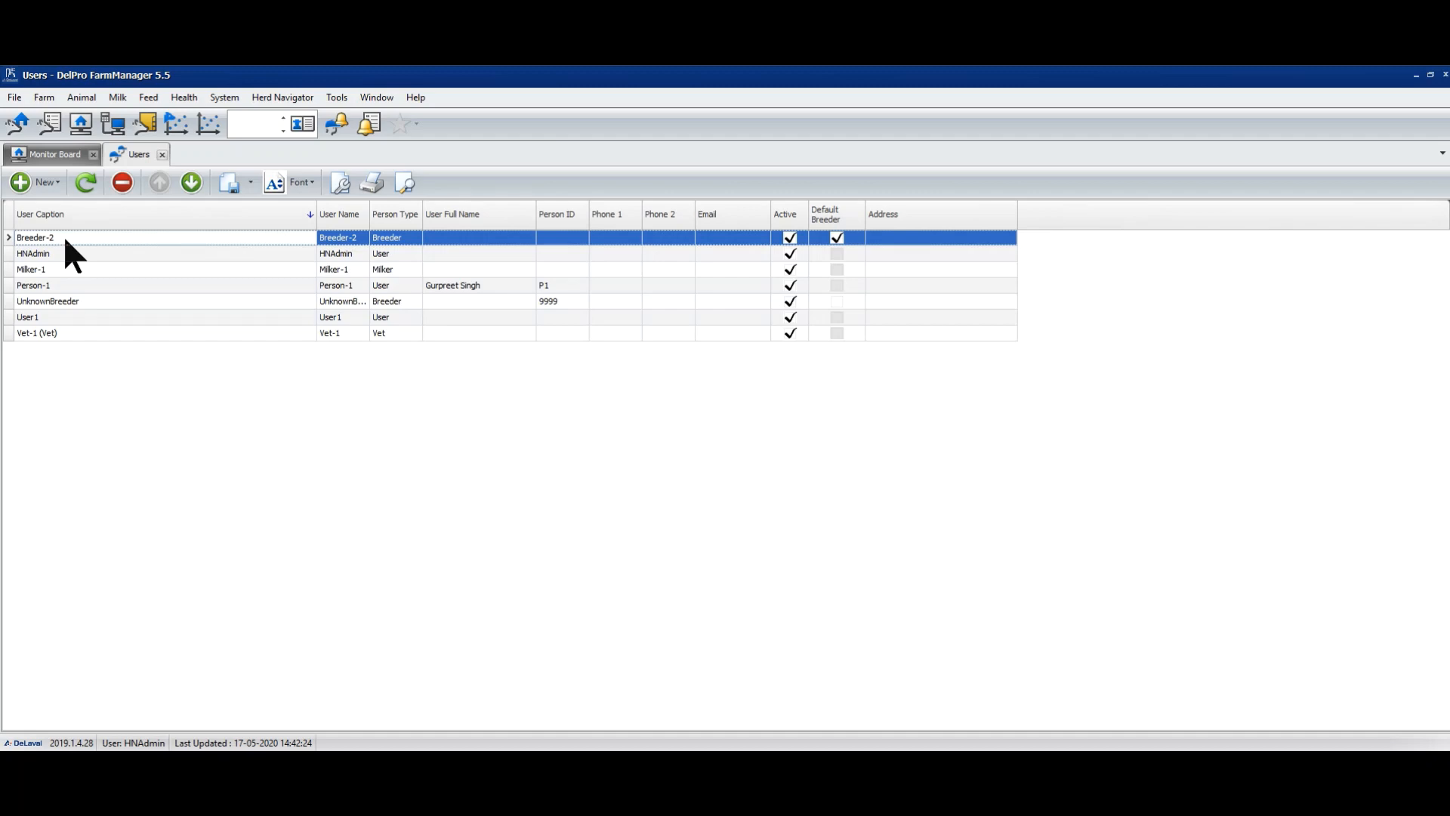
pyautogui.click(161, 154)
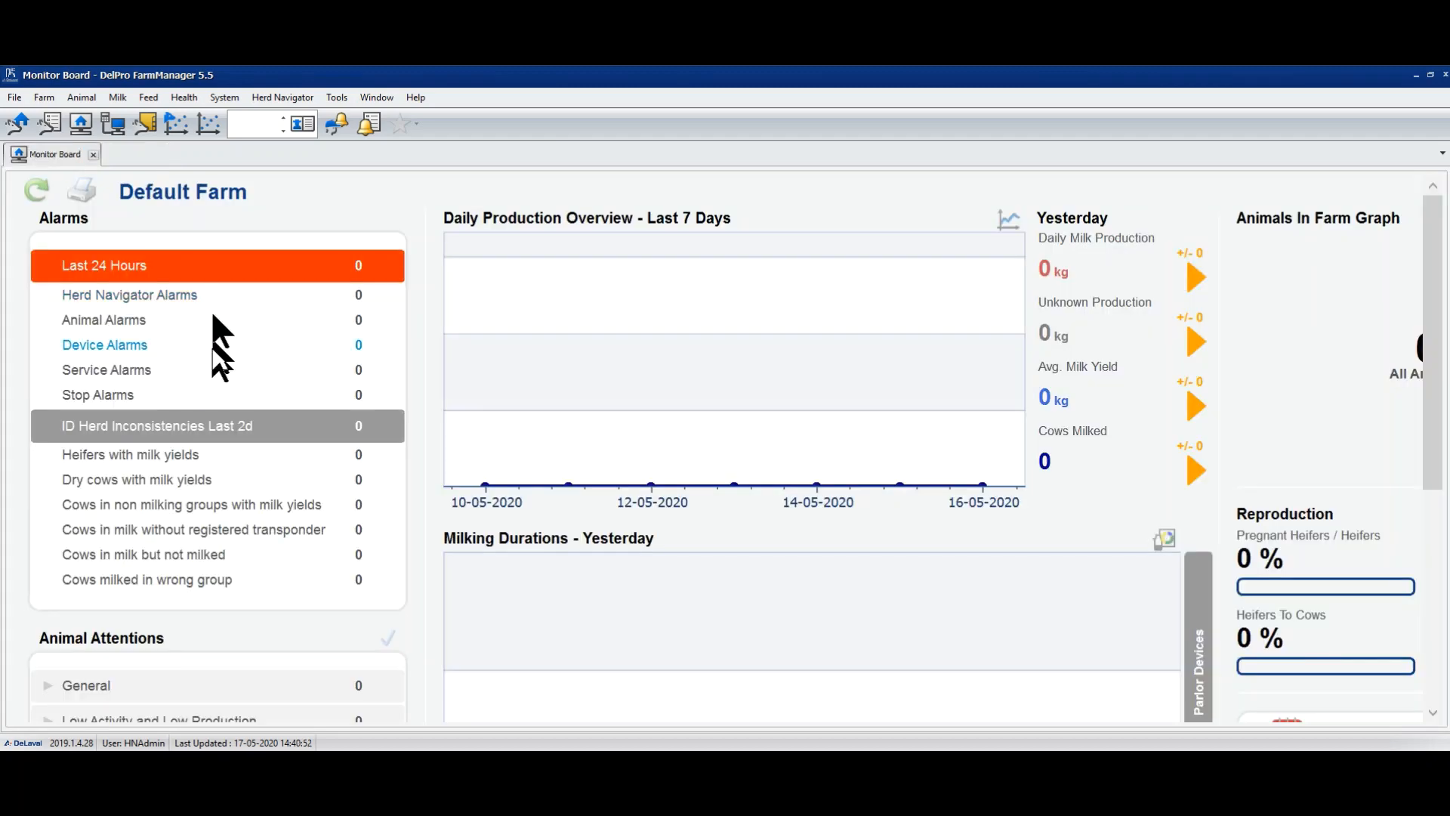